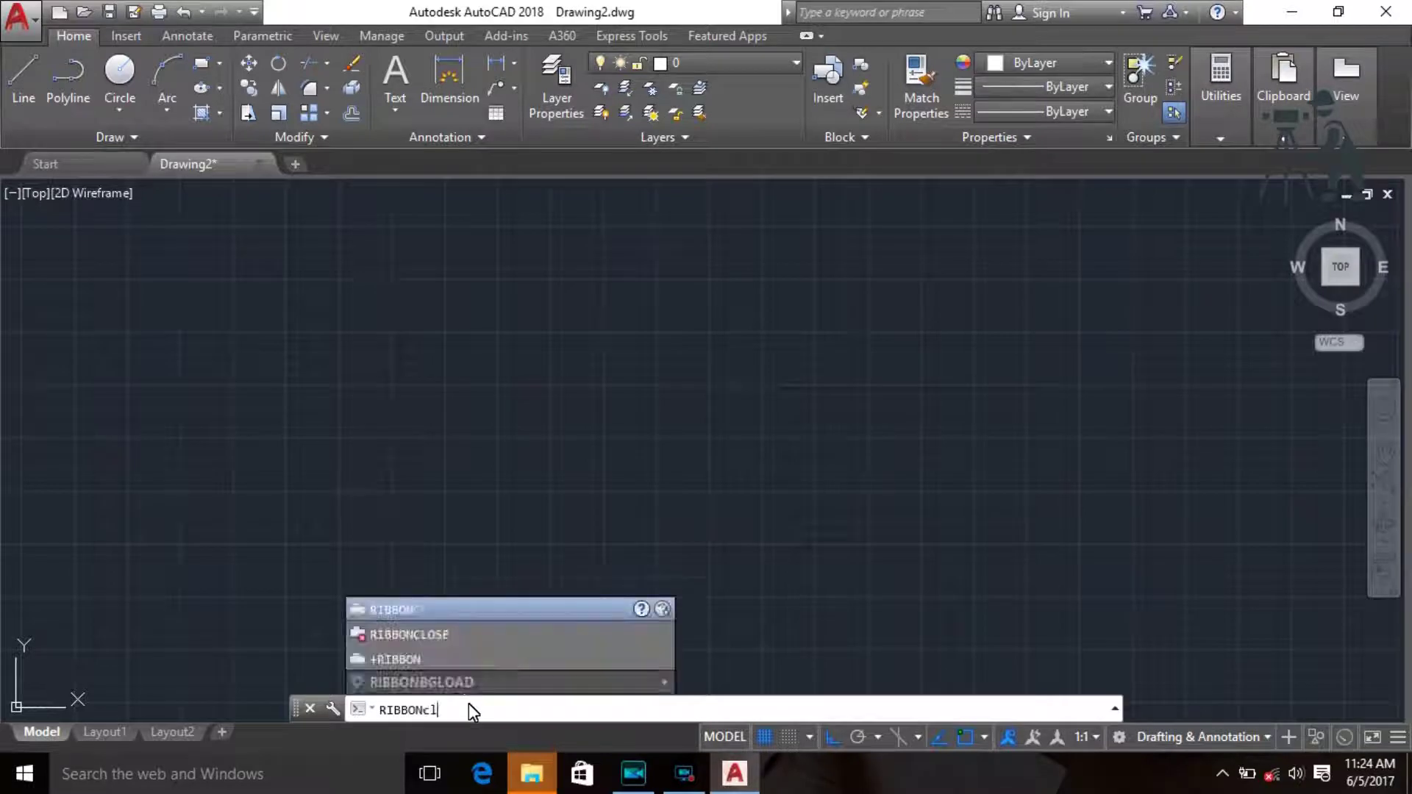
- Close the ribbon with the RIBBONCLOSE command and display the classic menu bar
type("se")
key("Return")
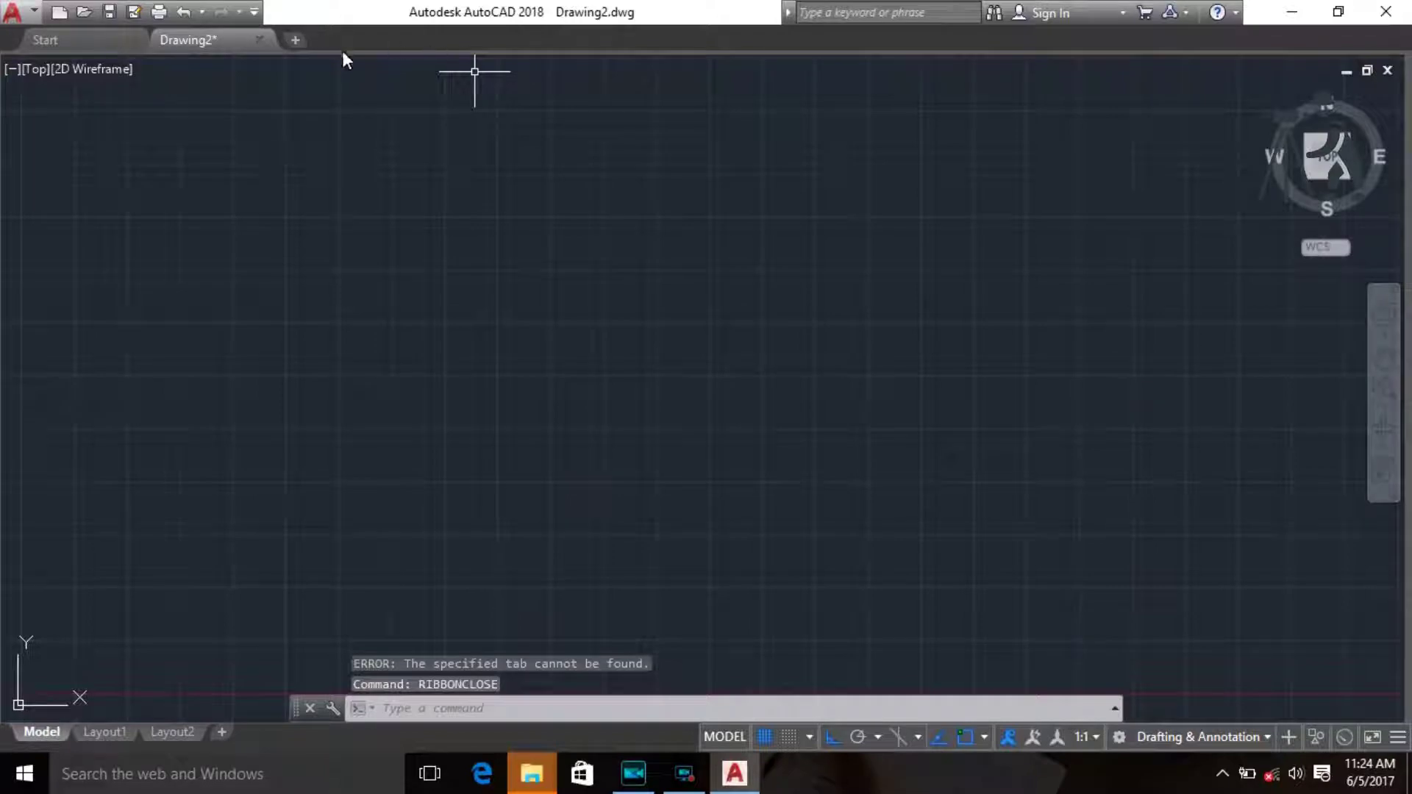
left_click(254, 12)
left_click(289, 456)
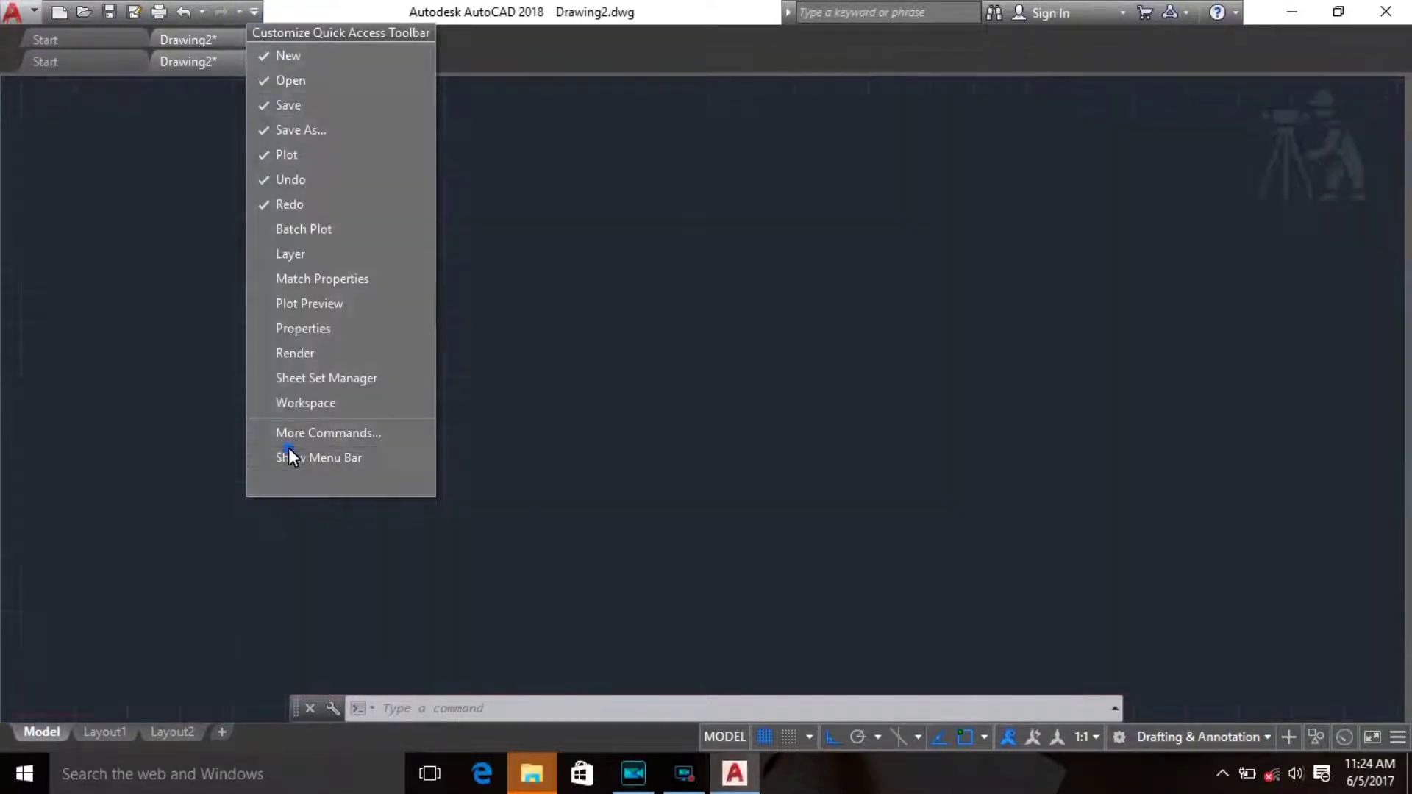
- Show the Modify toolbar with the -TOOLBAR command and move it to a free spot over the drawing area
left_click(408, 710)
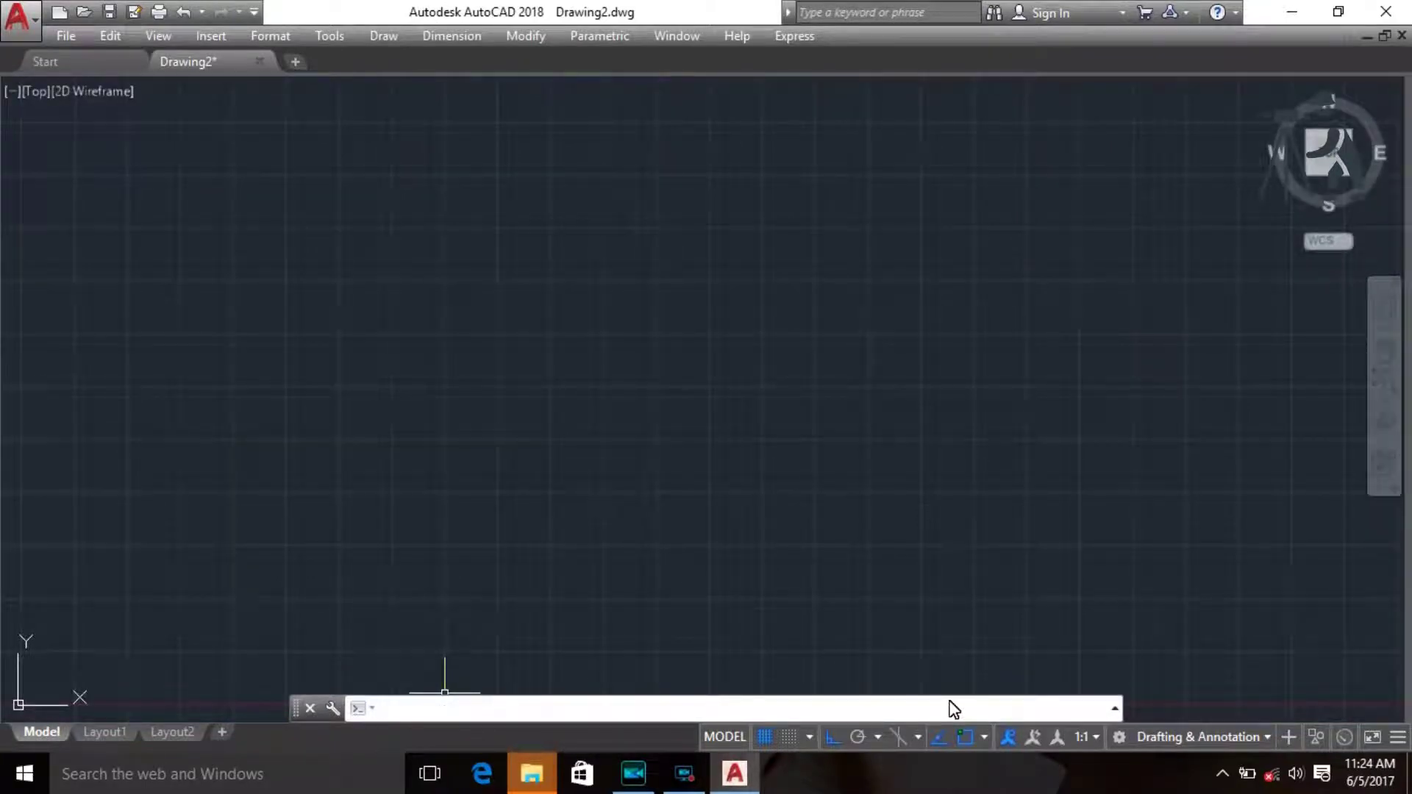
type("-too")
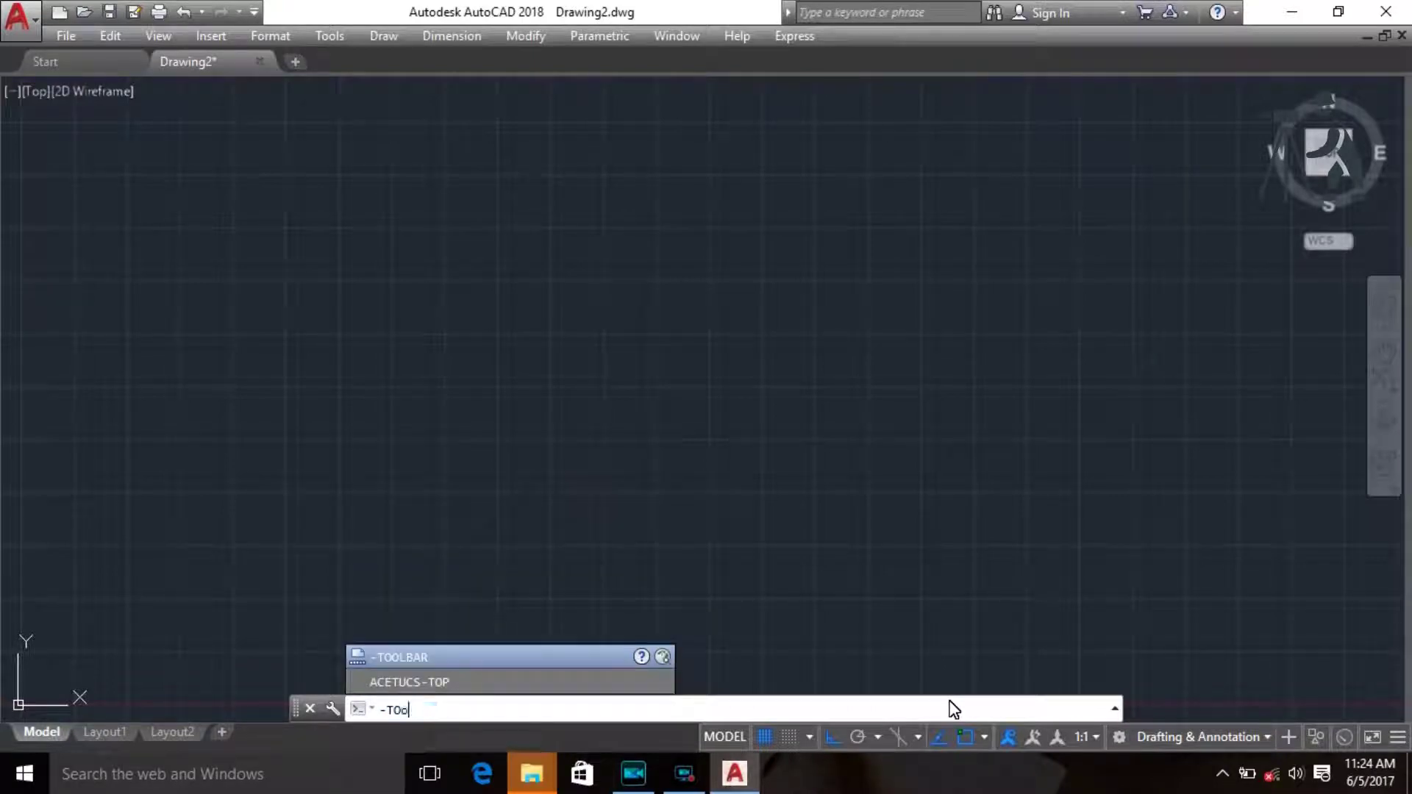
type("lbar")
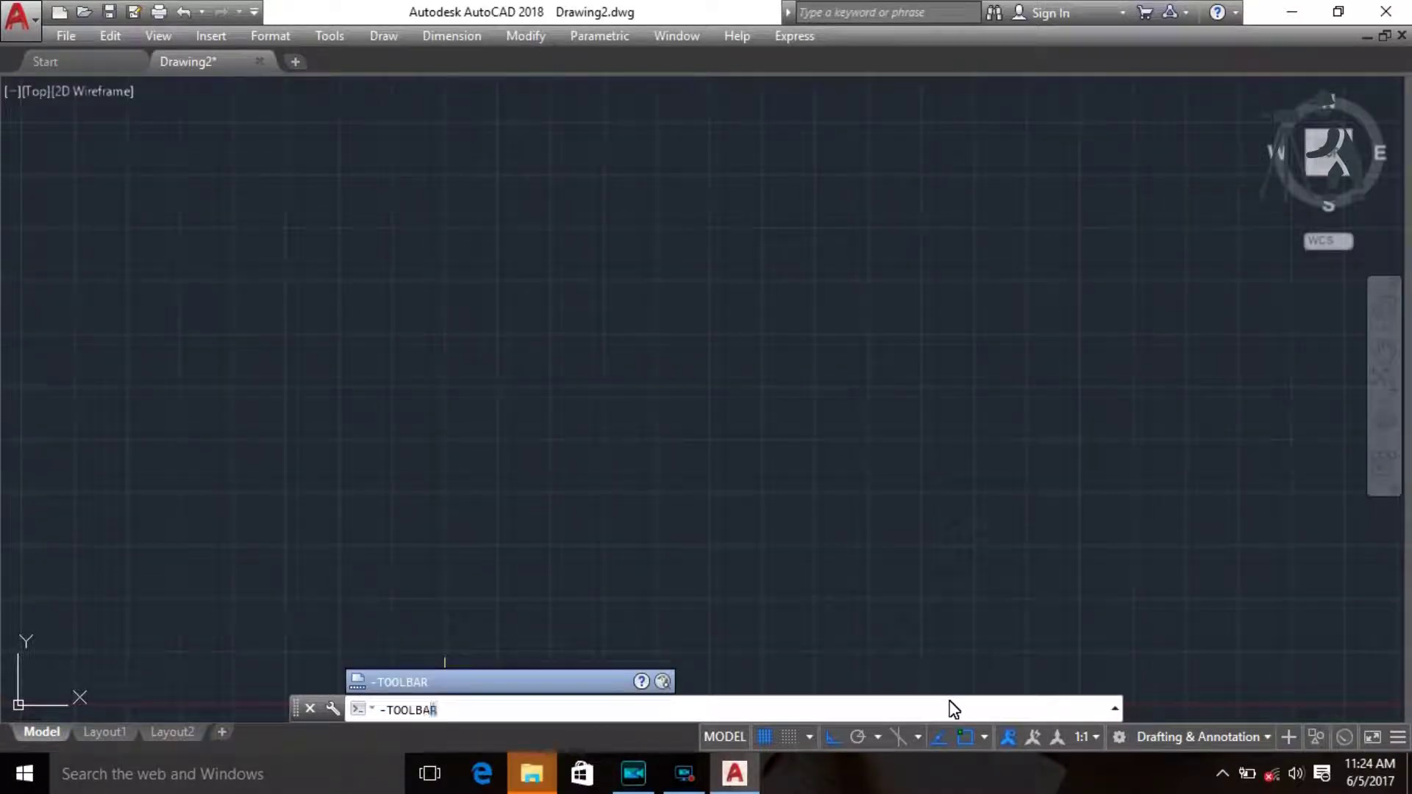
key("Return")
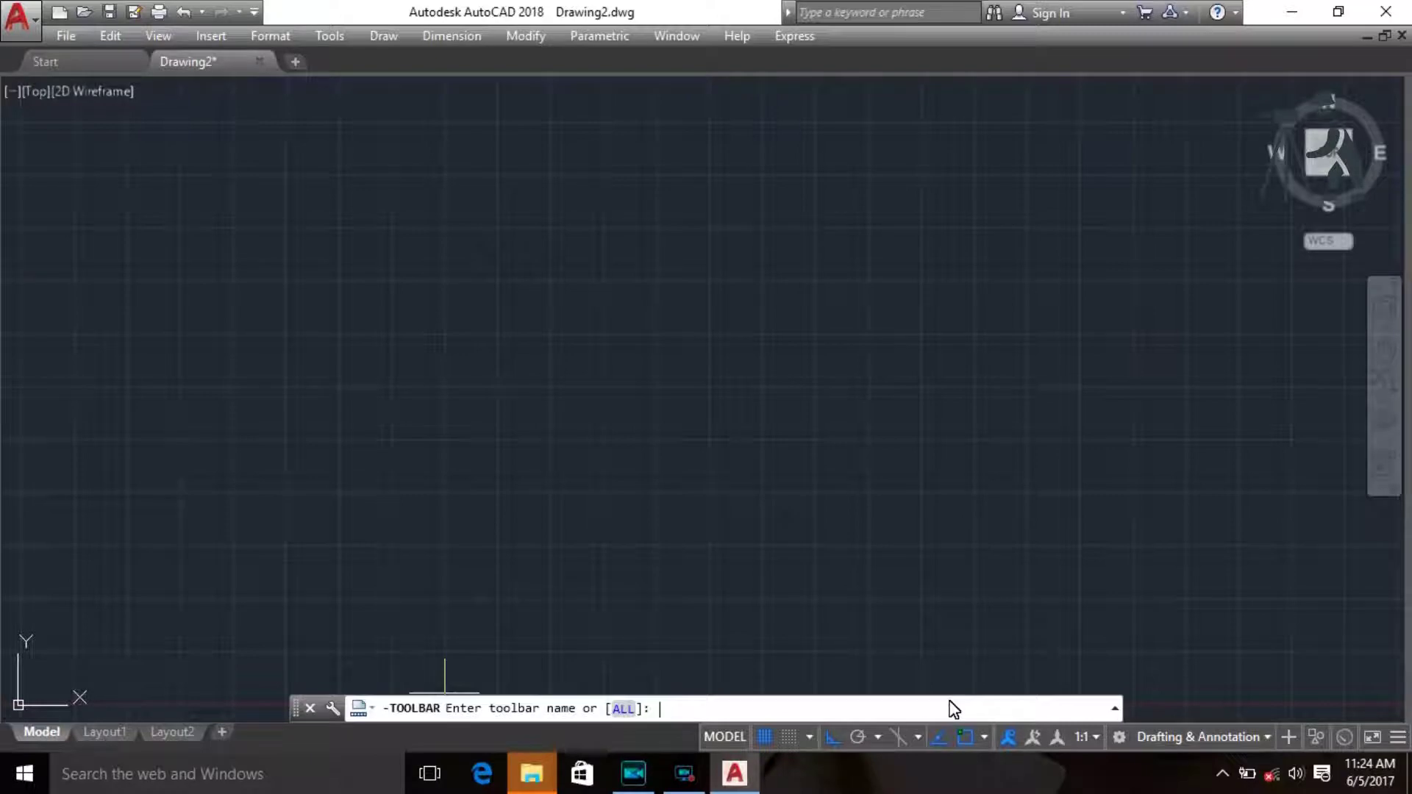
type("modify")
key("Return")
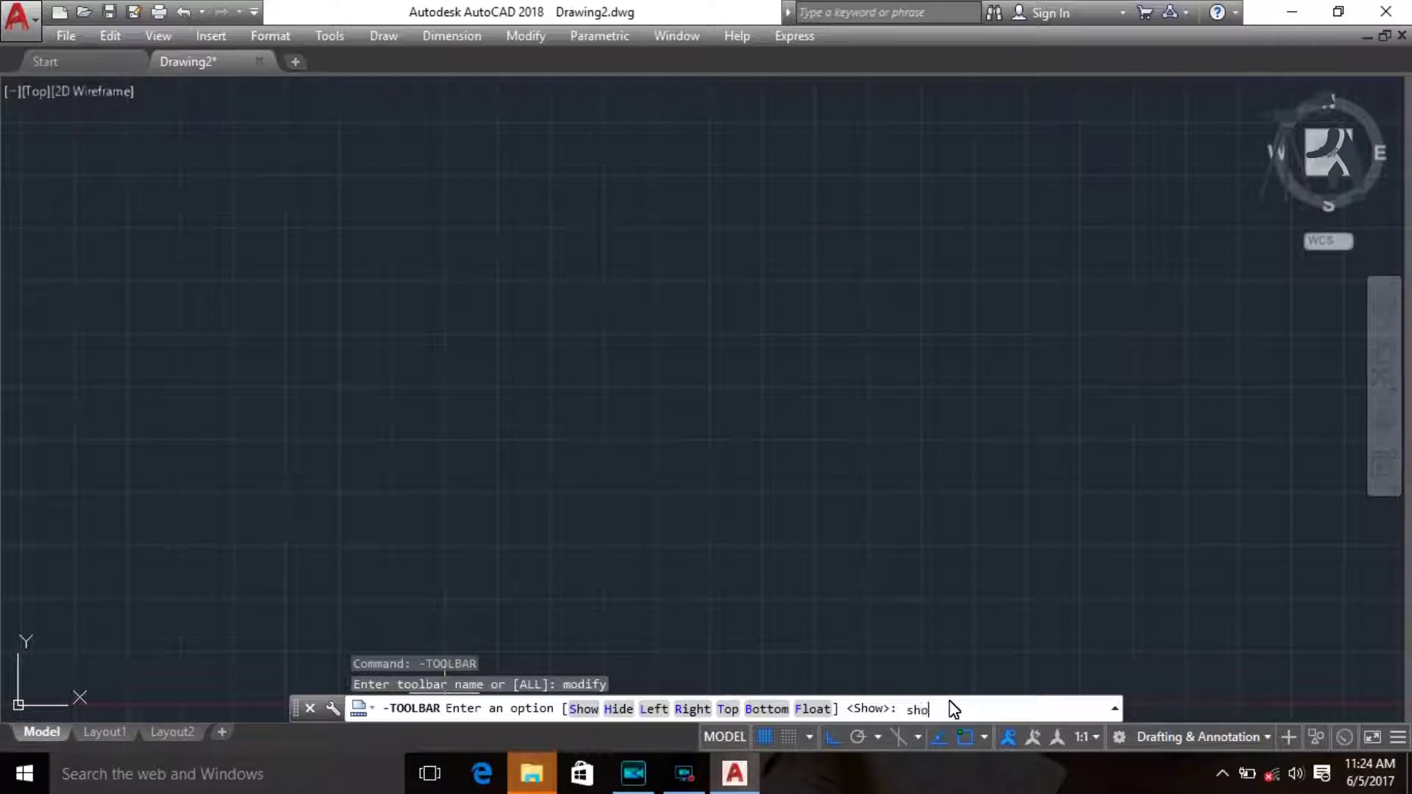
key("Return")
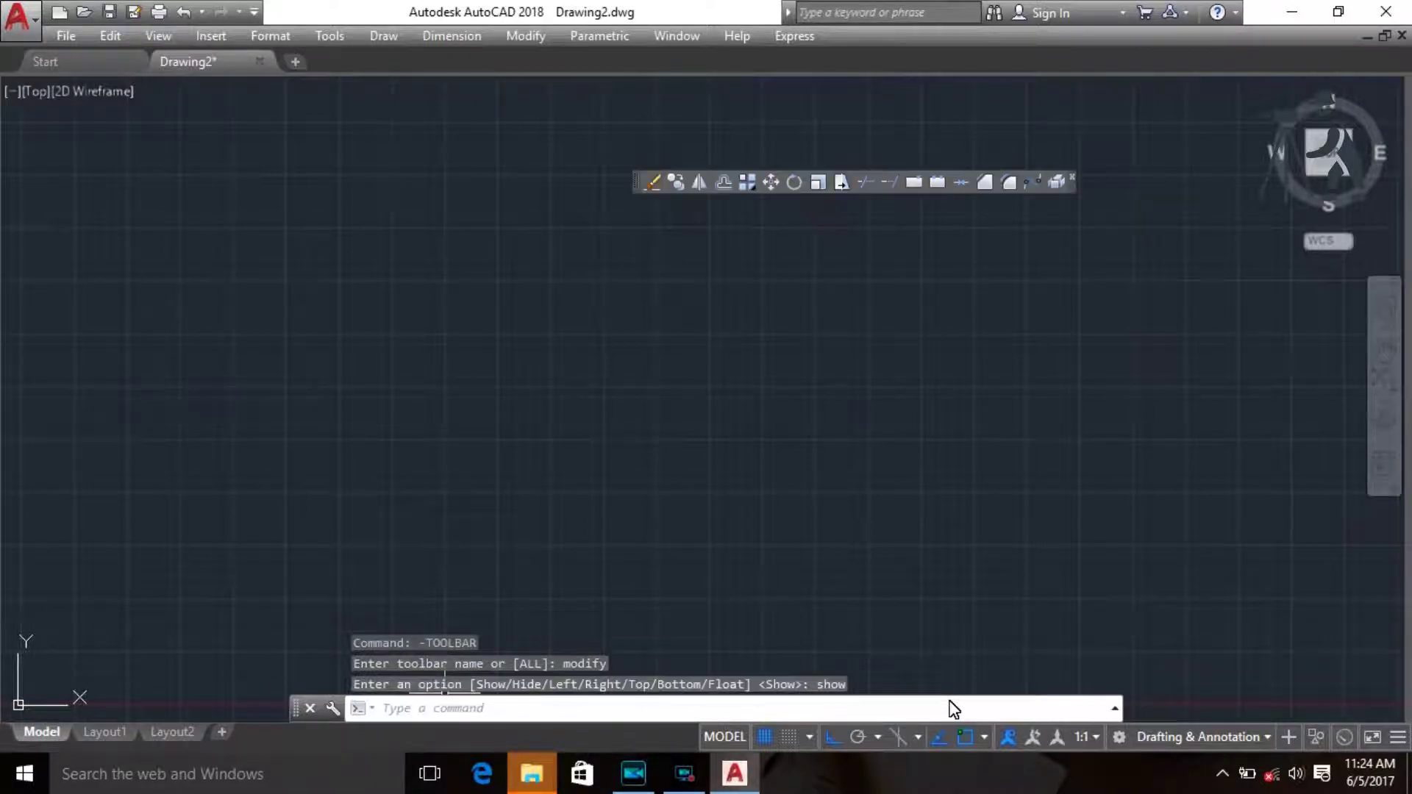
left_click_drag(635, 182, 736, 221)
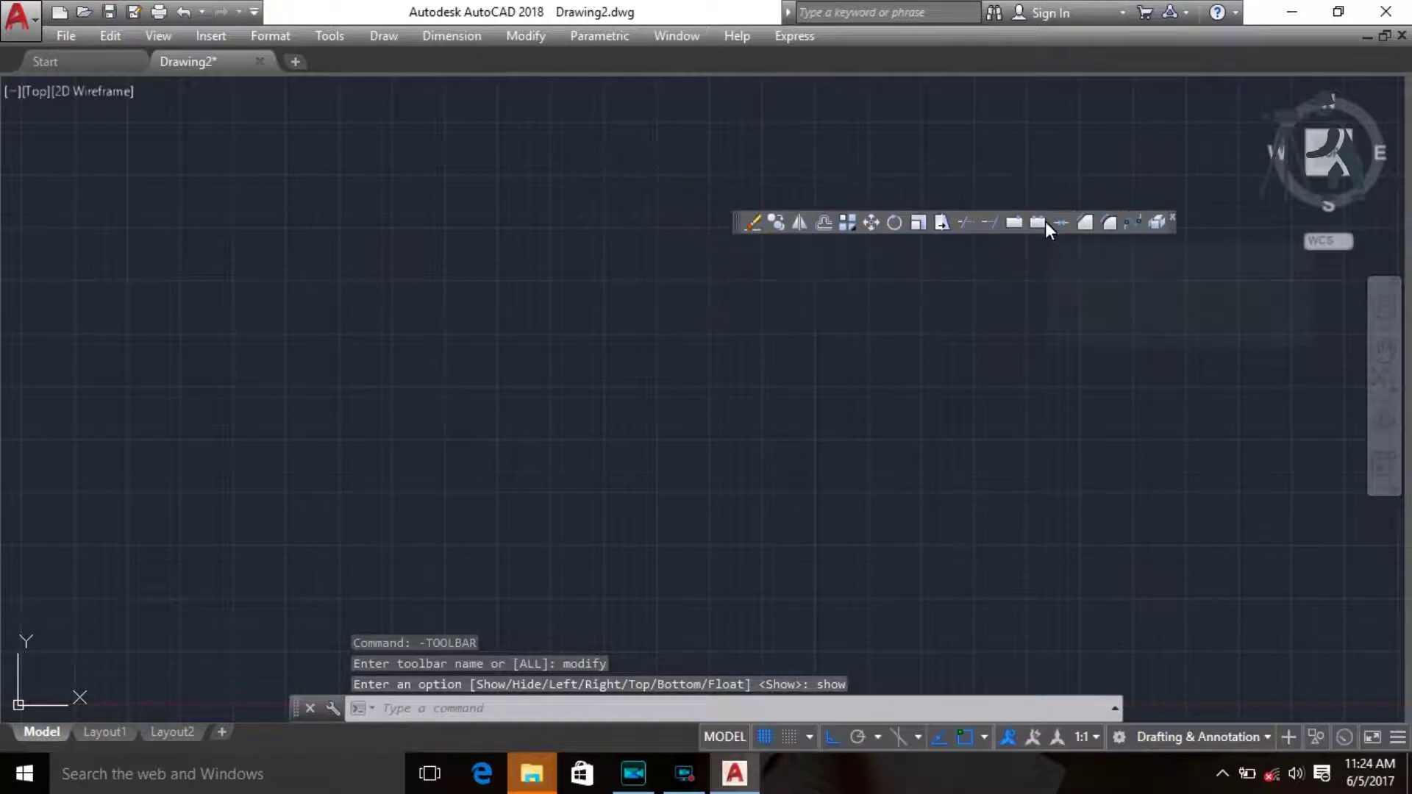
- Display the Dimension, Draw and Layers toolbars
right_click(975, 222)
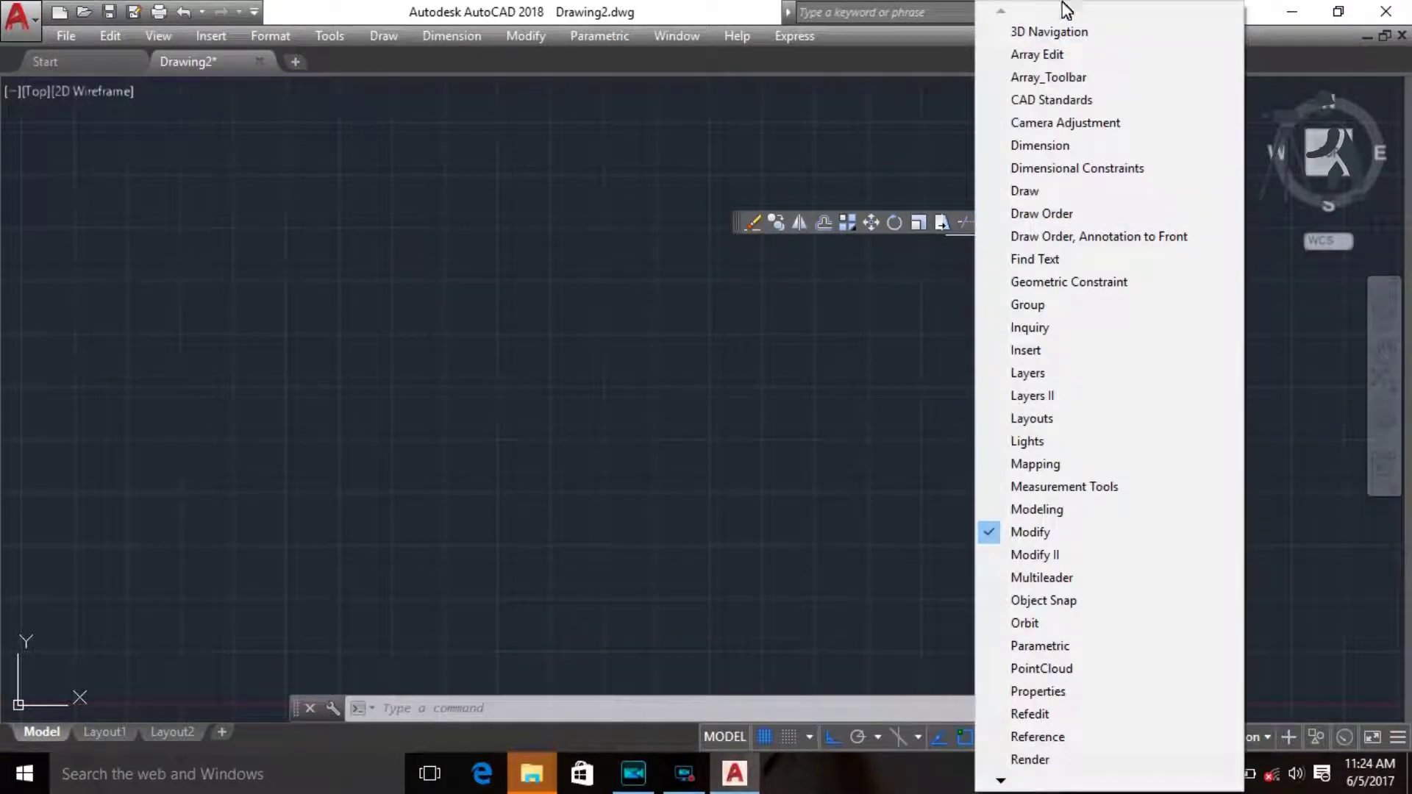
left_click(1037, 145)
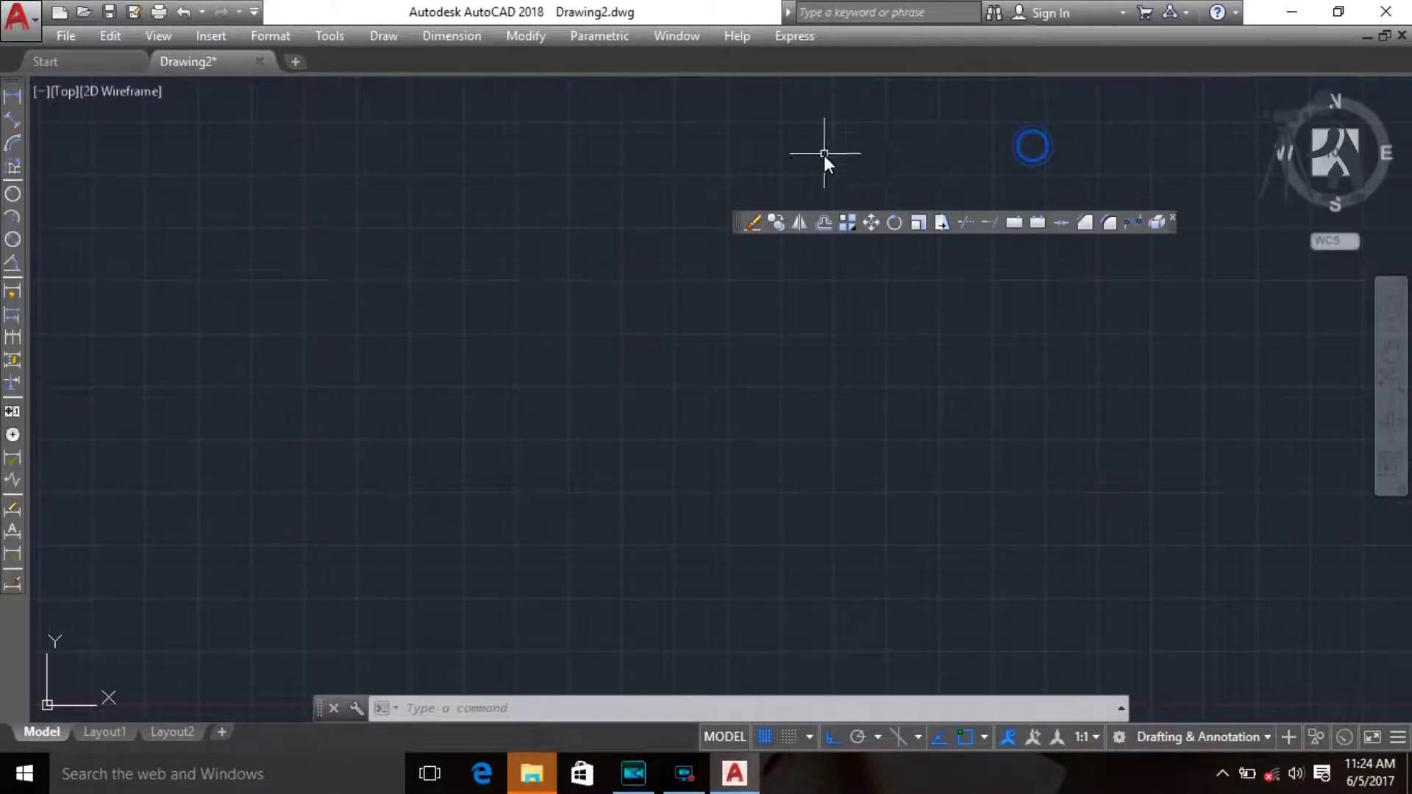
right_click(972, 225)
left_click(1016, 190)
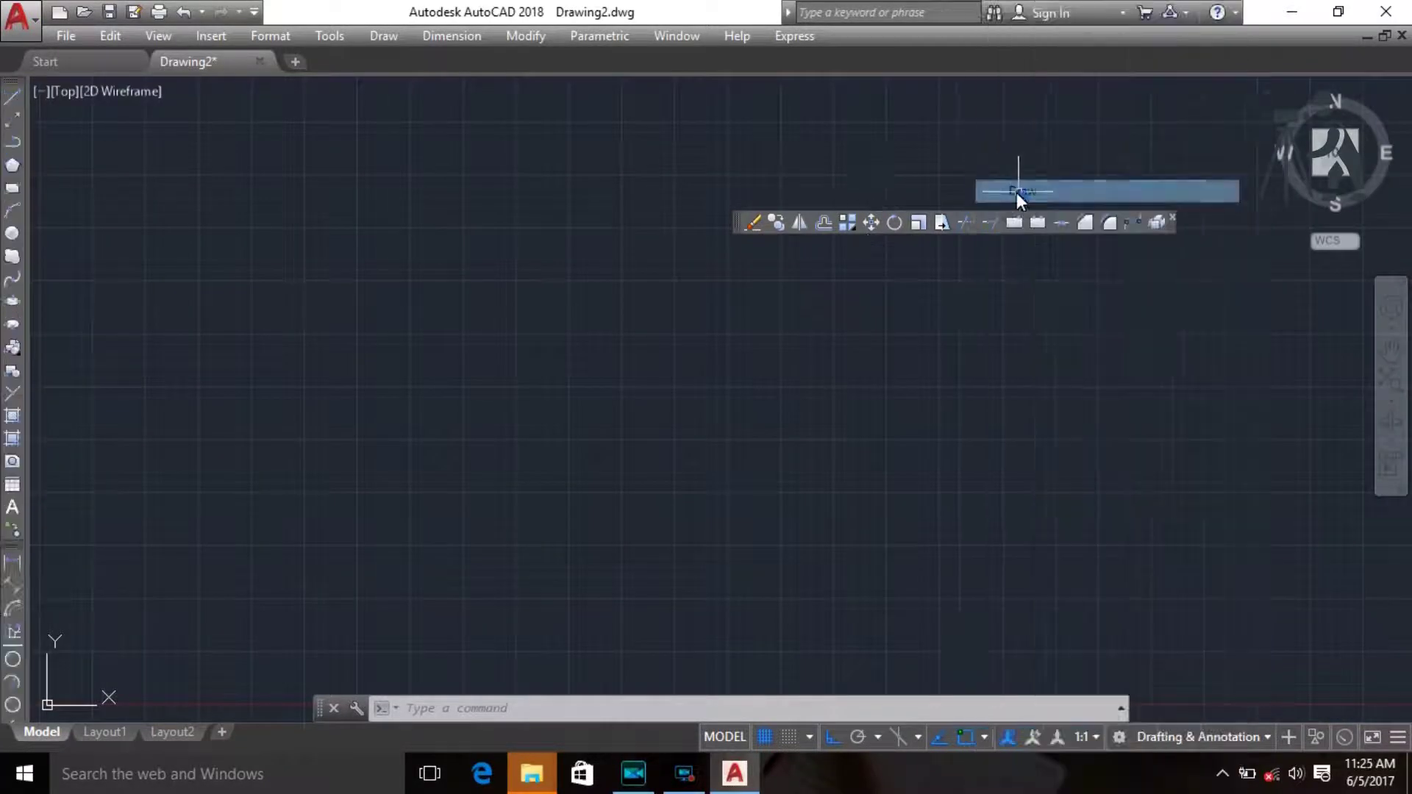
right_click(974, 226)
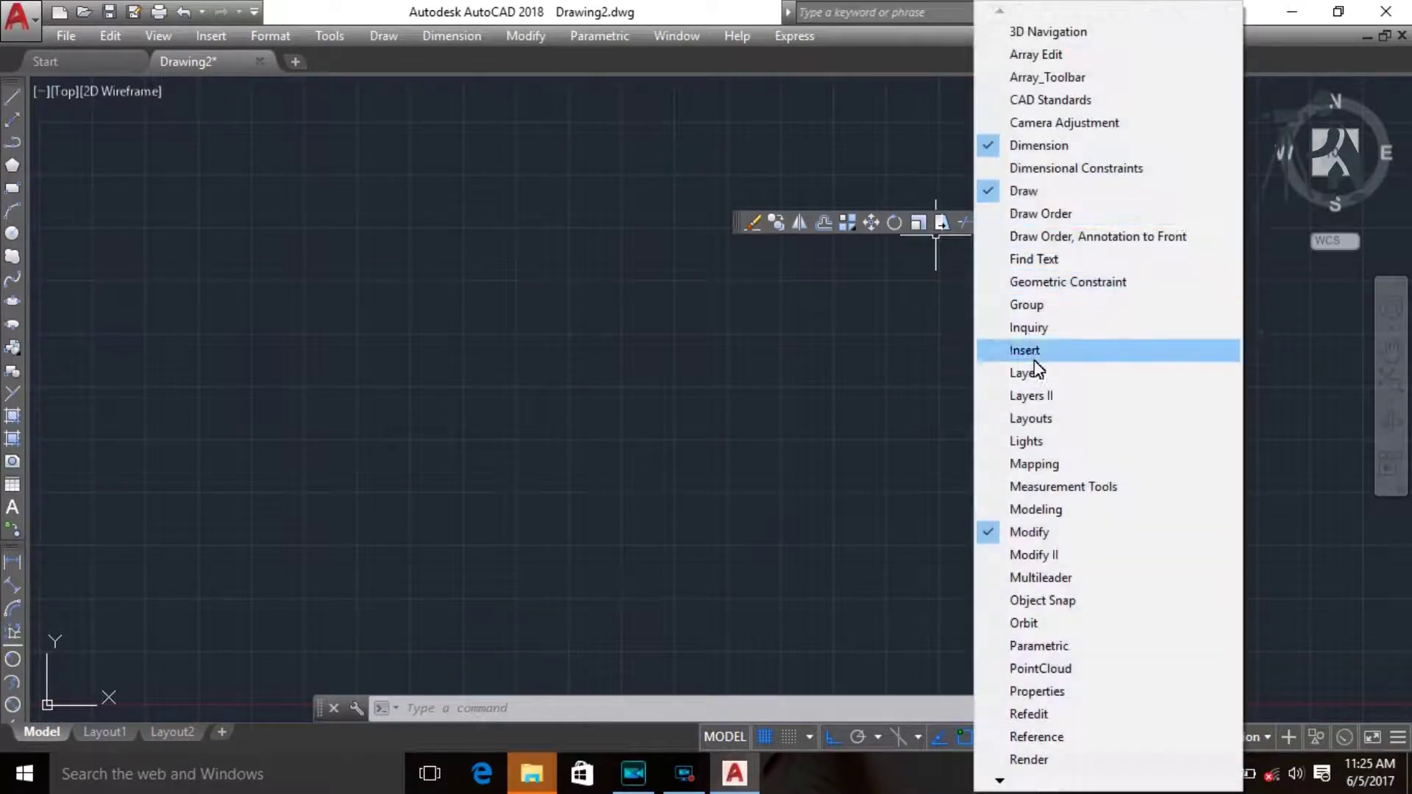
left_click(1029, 372)
- Display the Modeling, Modify II and Properties toolbars
right_click(981, 227)
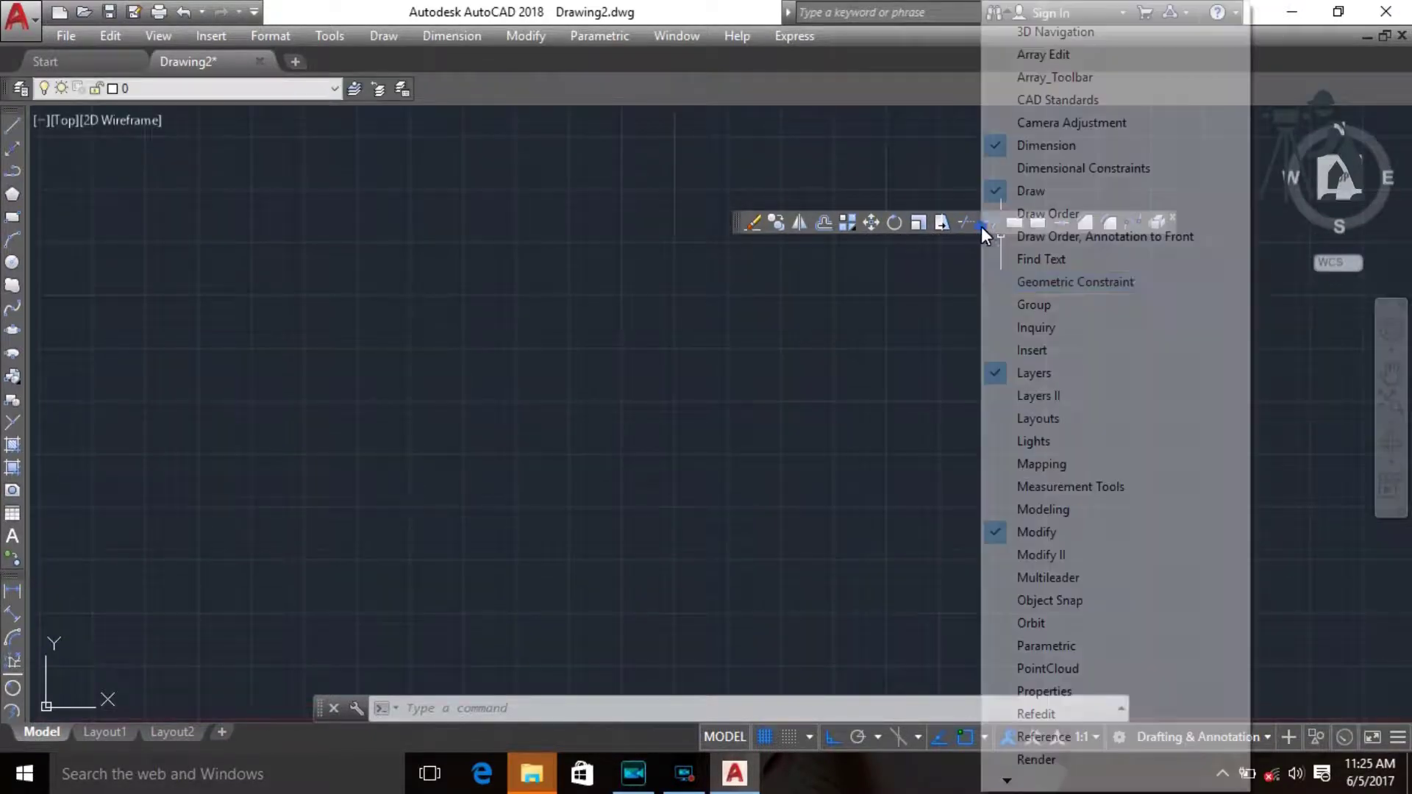
left_click(1052, 511)
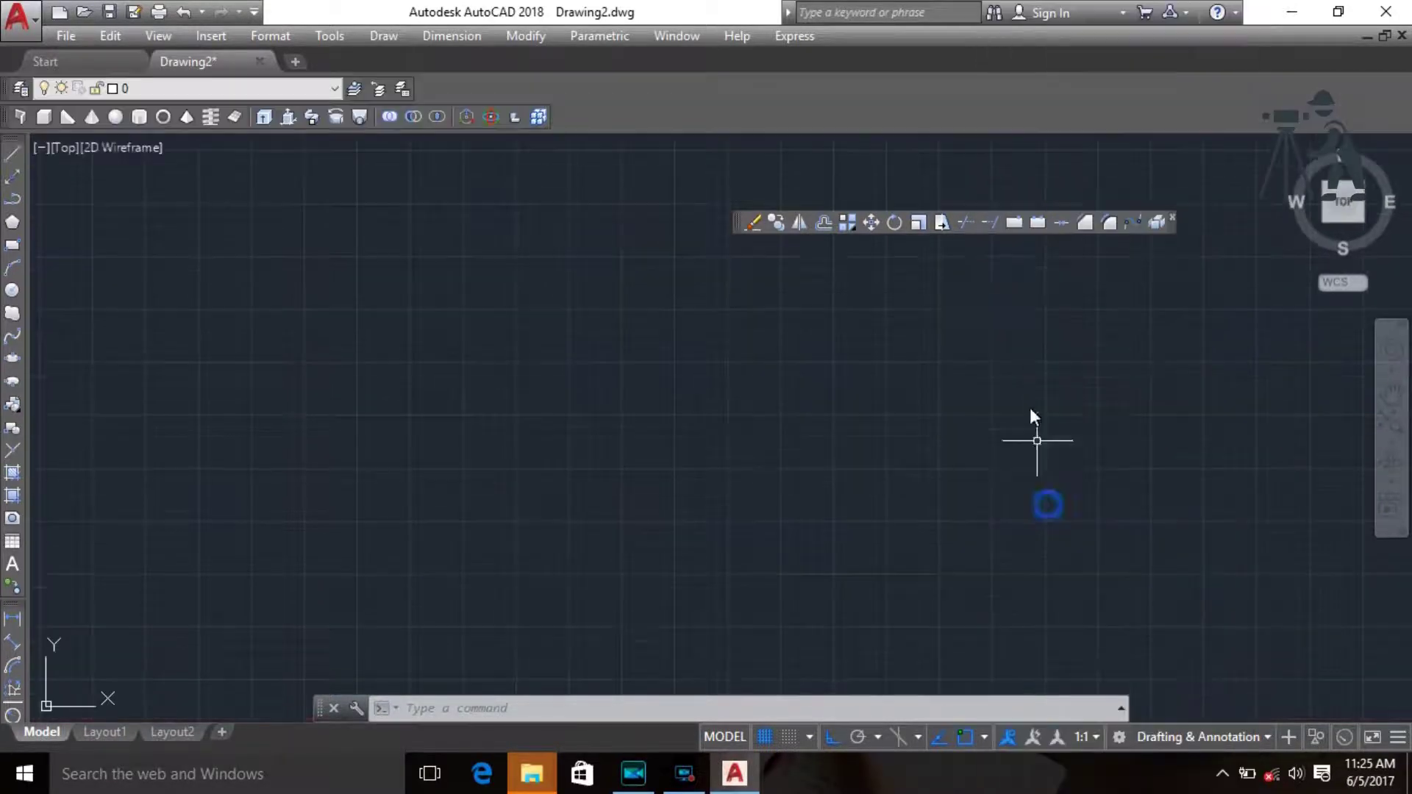
right_click(973, 231)
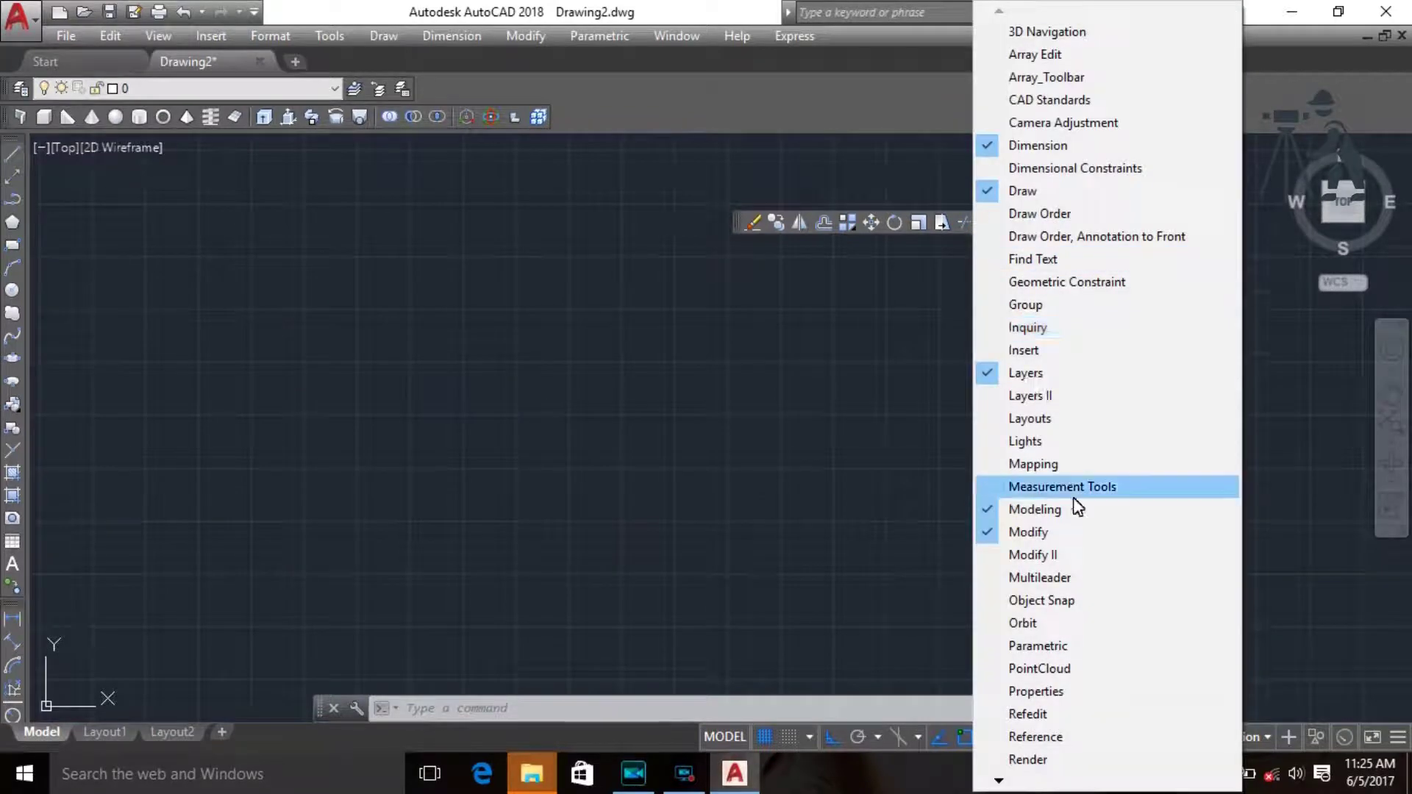
left_click(1028, 556)
right_click(981, 234)
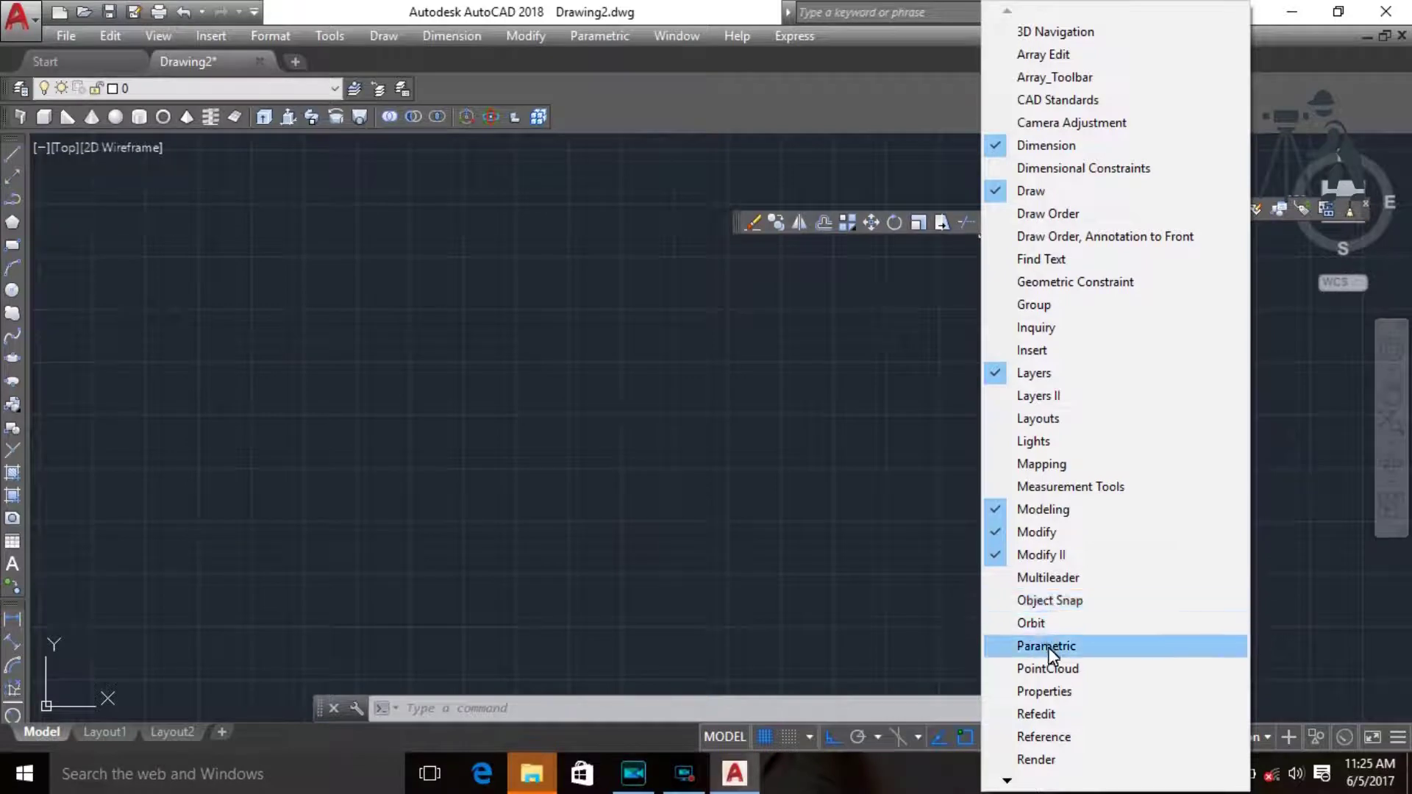
left_click(1042, 691)
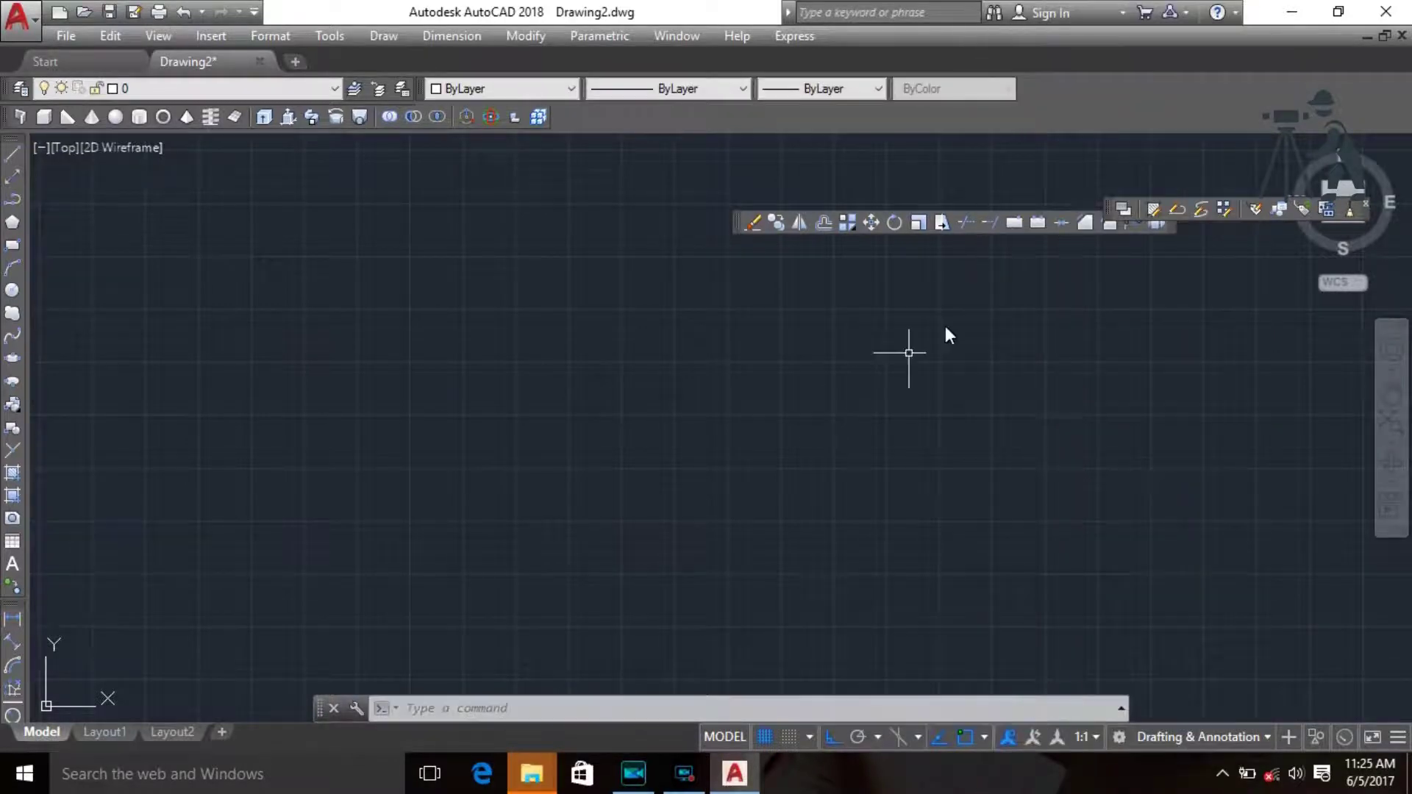
- Display the UCS and Solid Editing toolbars
right_click(979, 227)
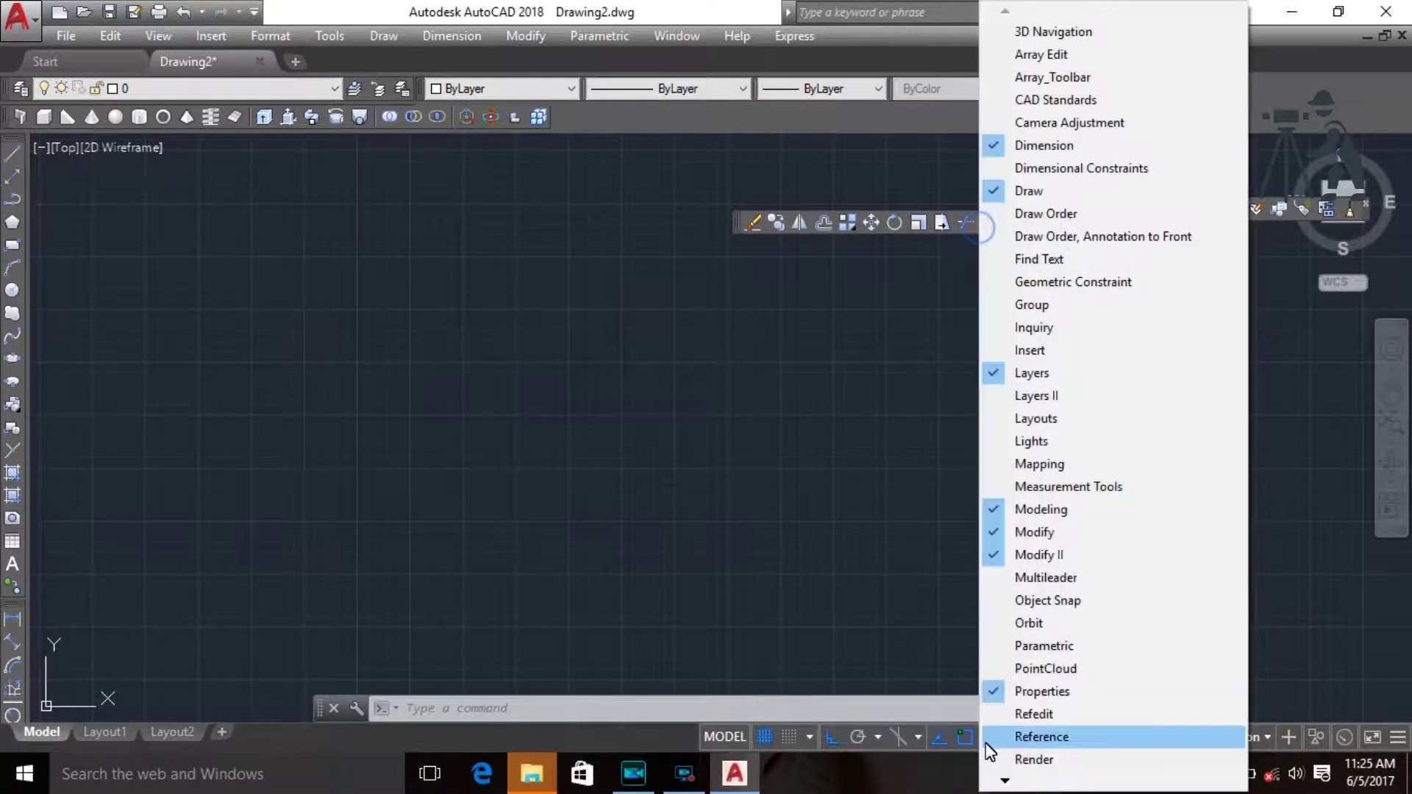
left_click(1002, 778)
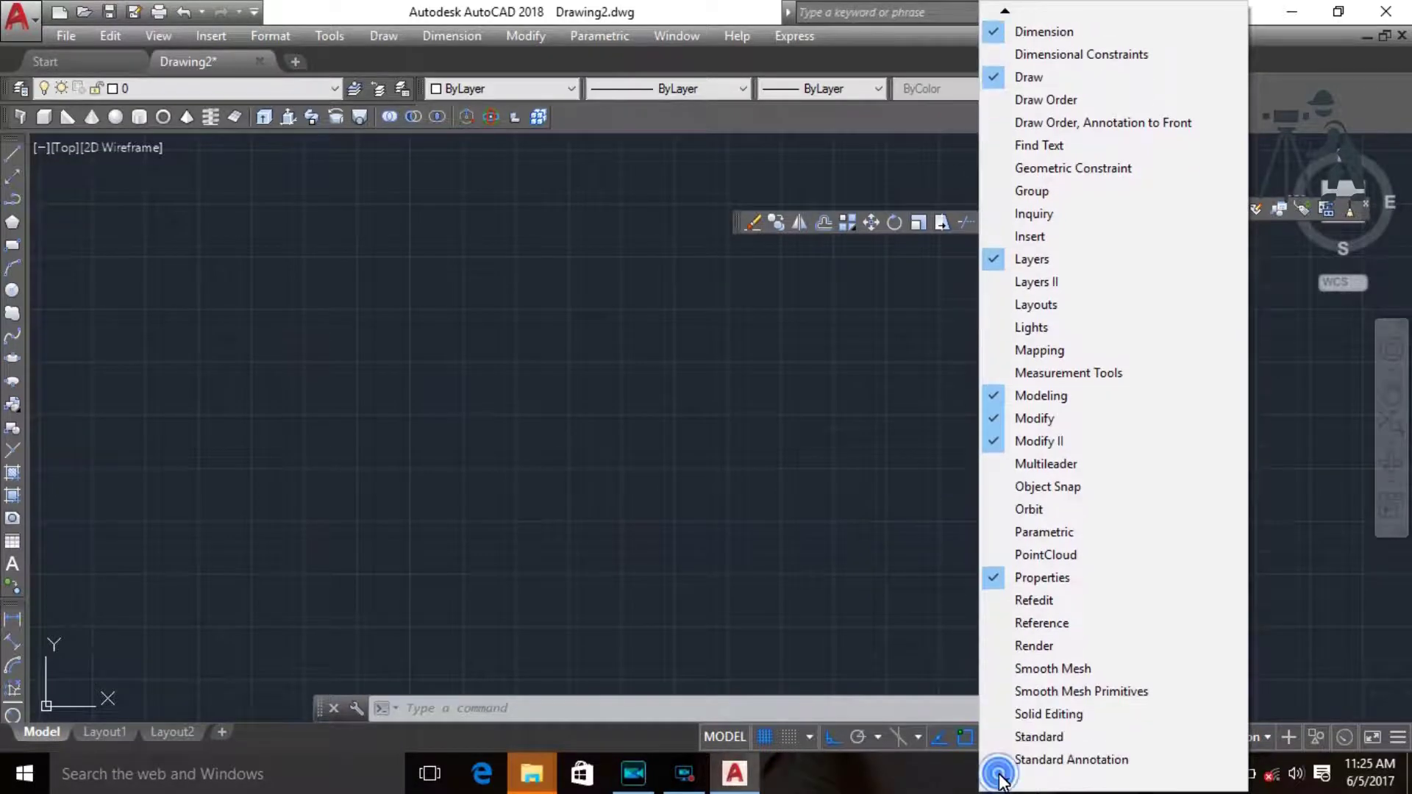
left_click(1001, 778)
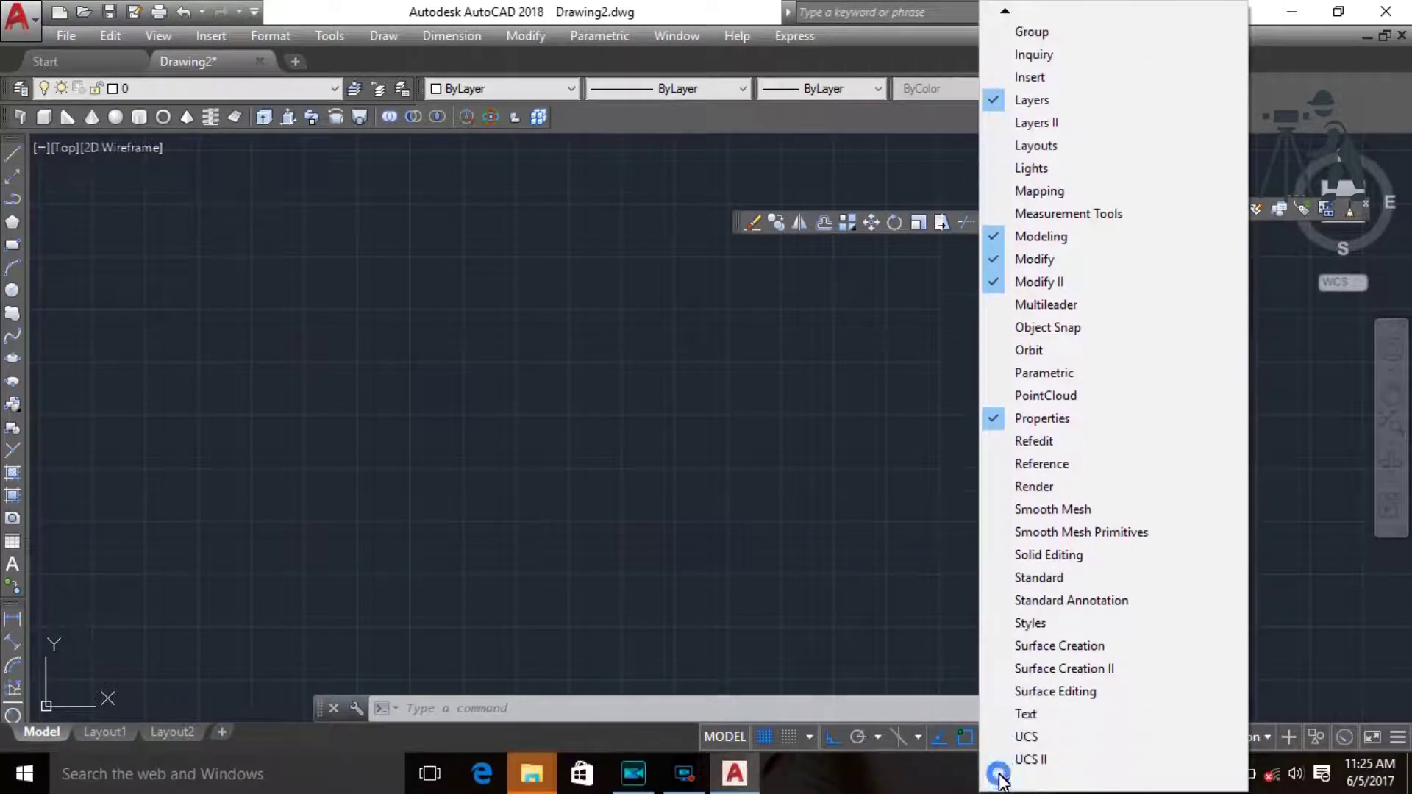
left_click(1017, 740)
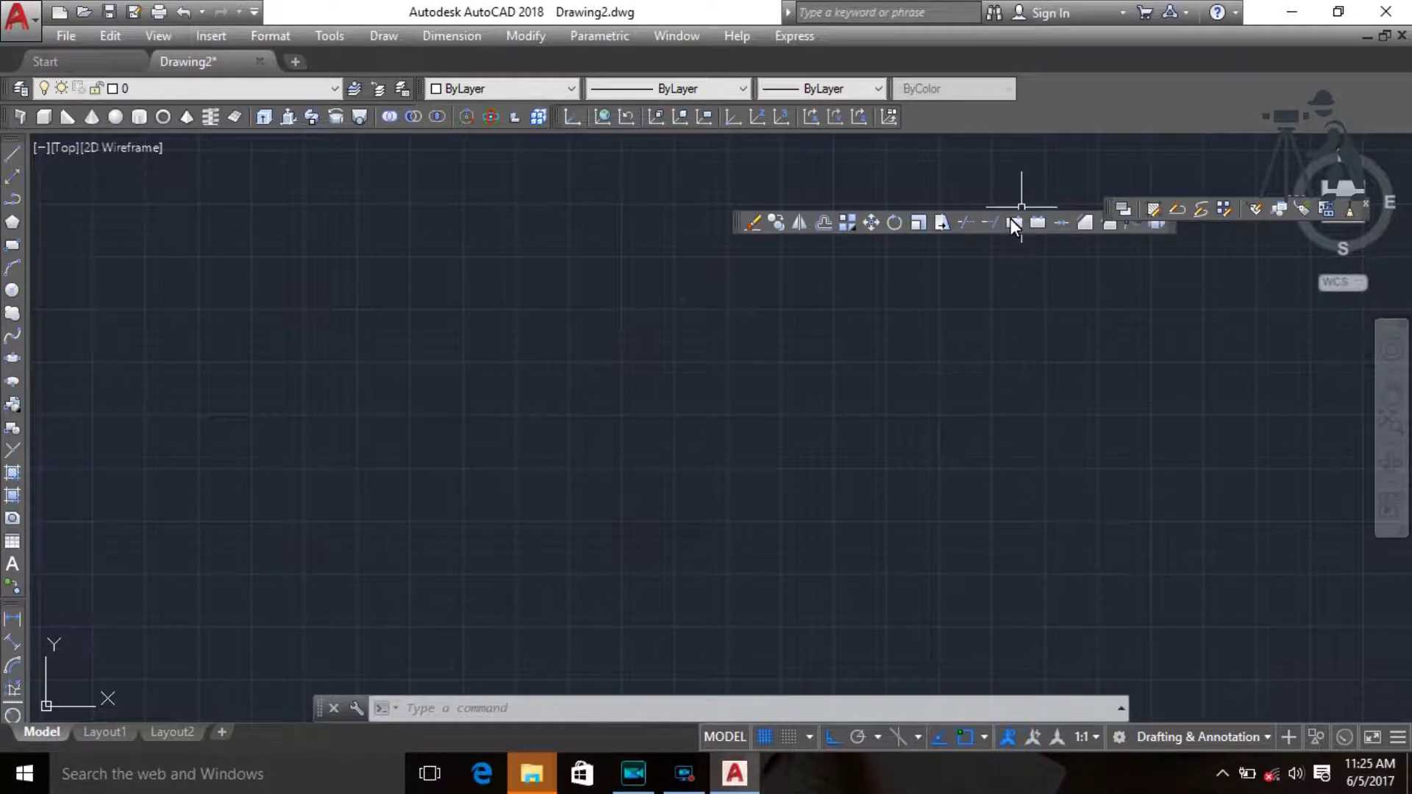
right_click(1004, 231)
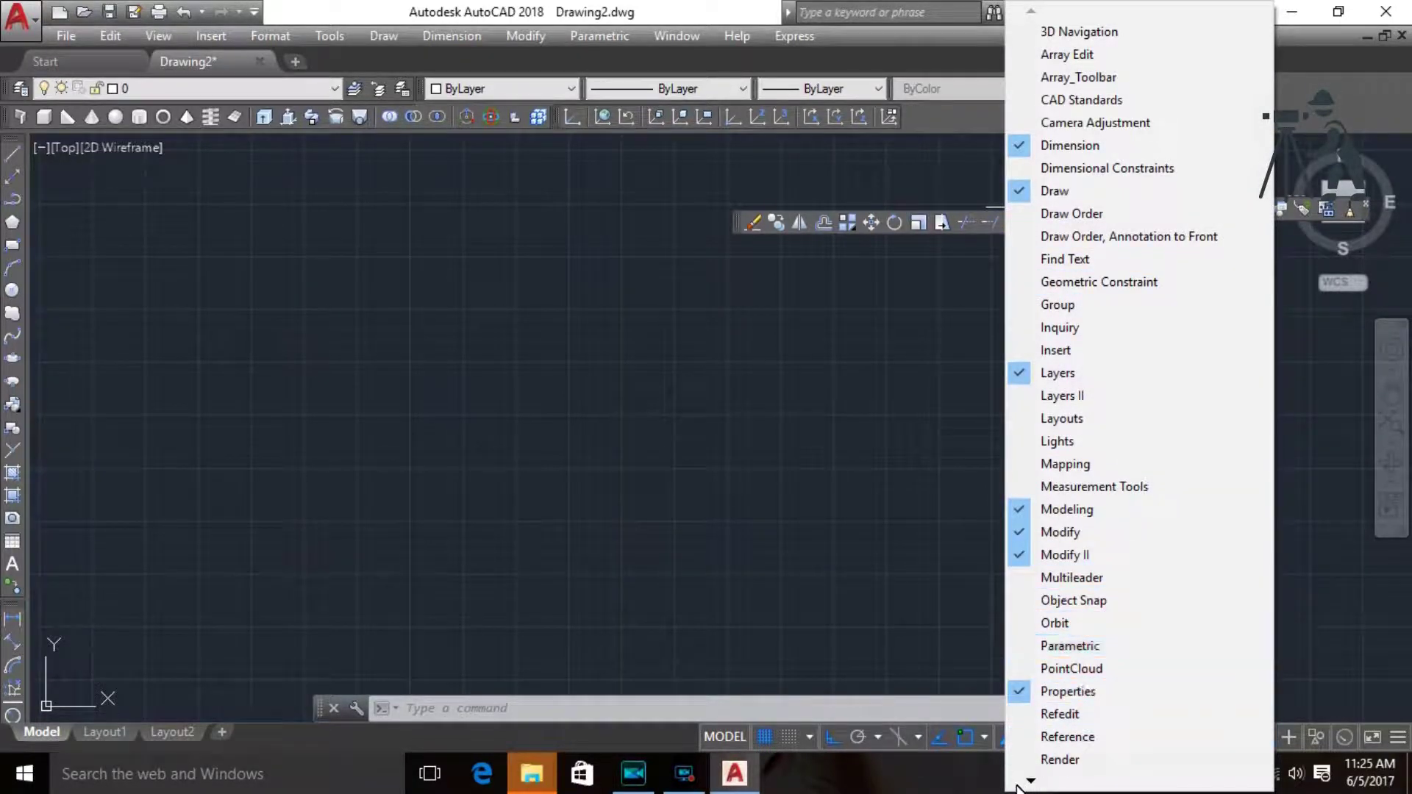
mouse_move(1030, 784)
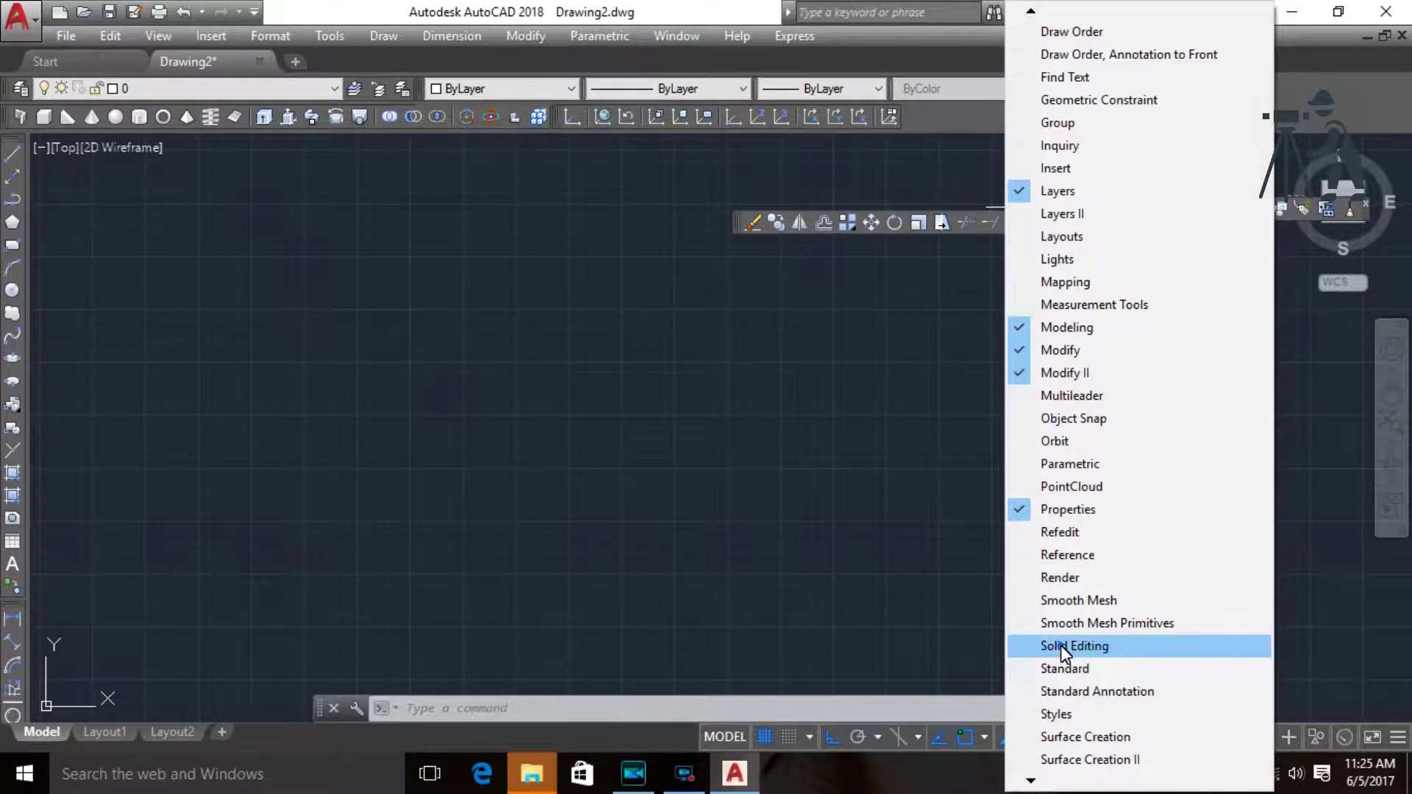
left_click(1061, 645)
- Display the View toolbar
right_click(988, 228)
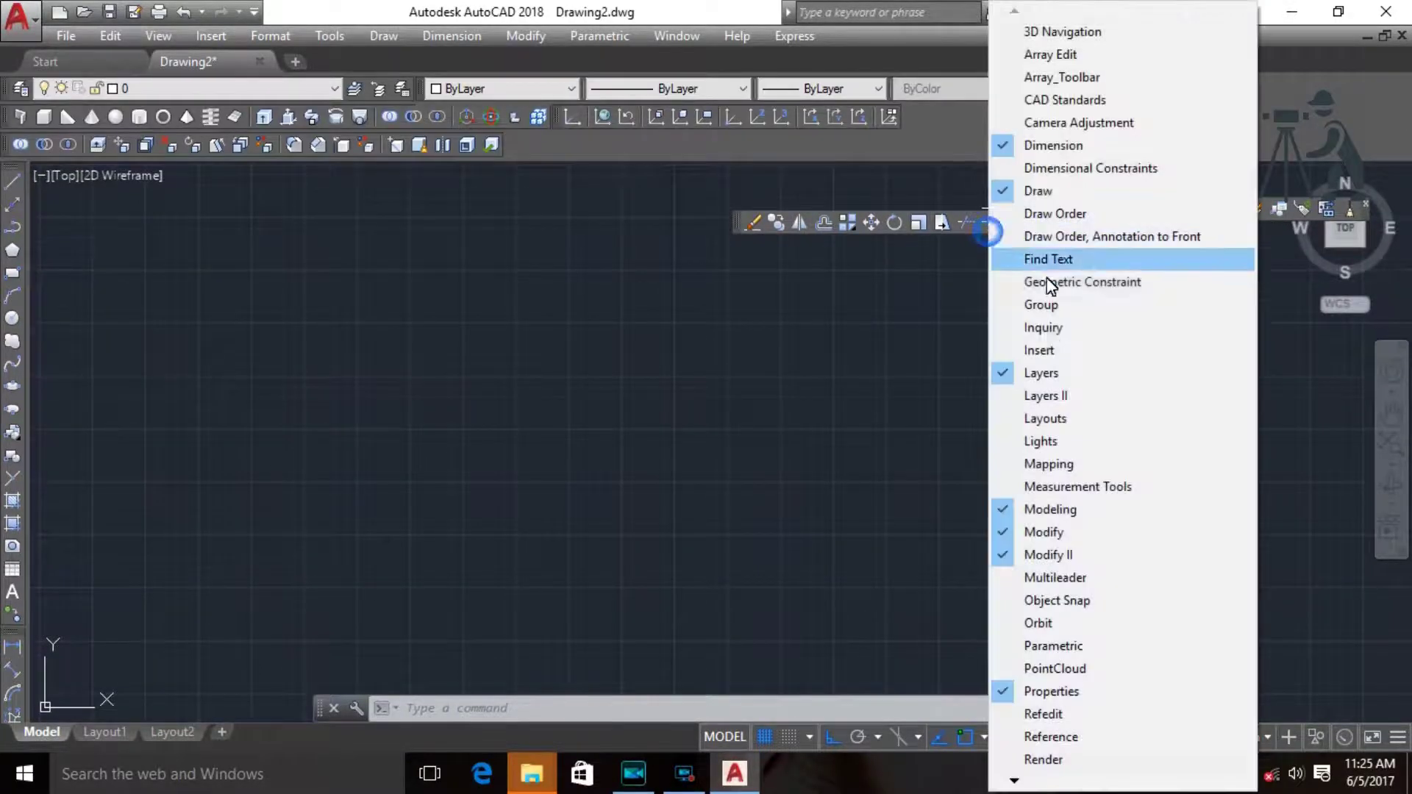
mouse_move(1015, 781)
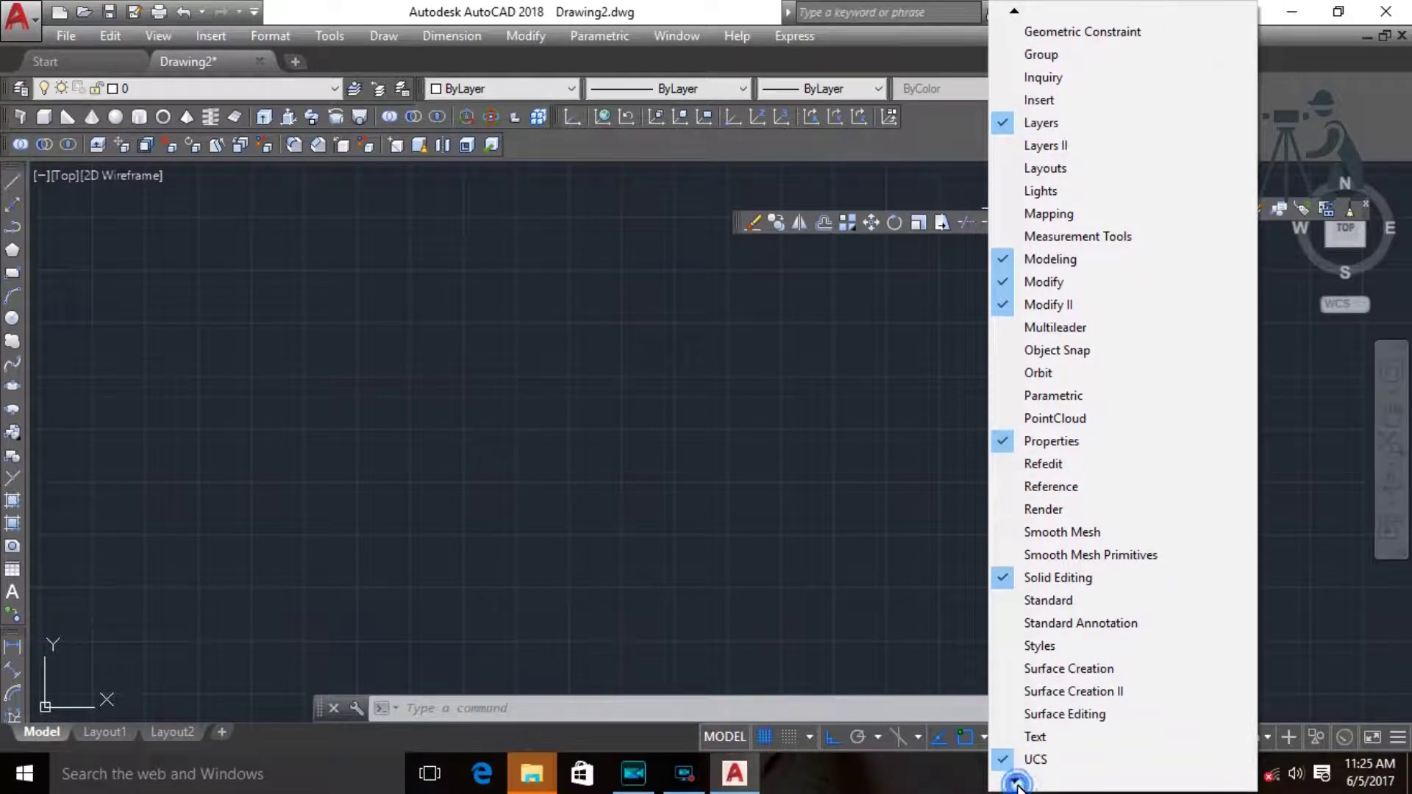
left_click(1014, 781)
left_click(1037, 736)
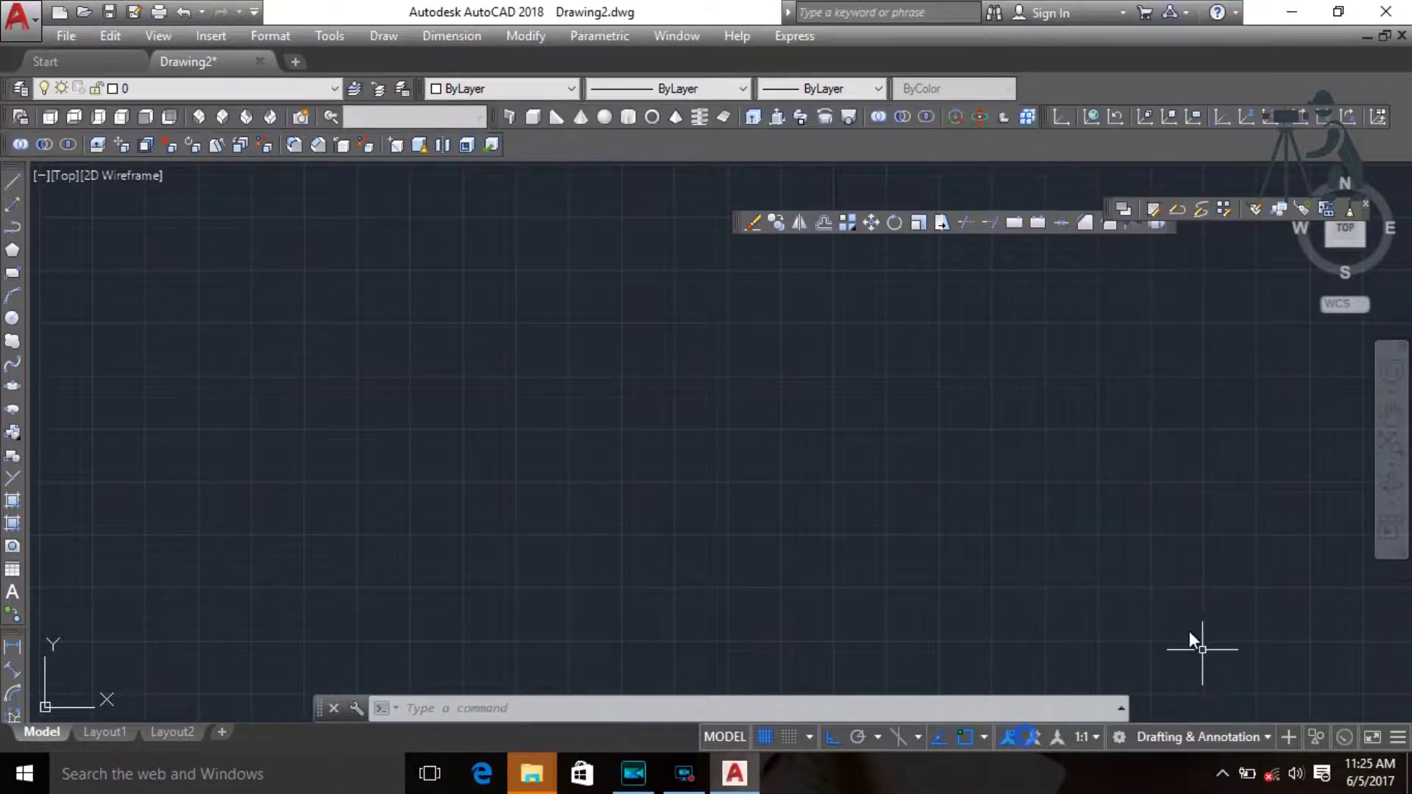
- Dock the Draw toolbar vertically beside the Dimension toolbar, between it and the drawing area
mouse_move(15, 169)
left_mouse_down()
mouse_move(64, 170)
mouse_move(148, 225)
mouse_move(257, 180)
mouse_move(284, 280)
mouse_move(179, 216)
mouse_move(252, 189)
mouse_move(74, 429)
mouse_move(20, 212)
left_mouse_up()
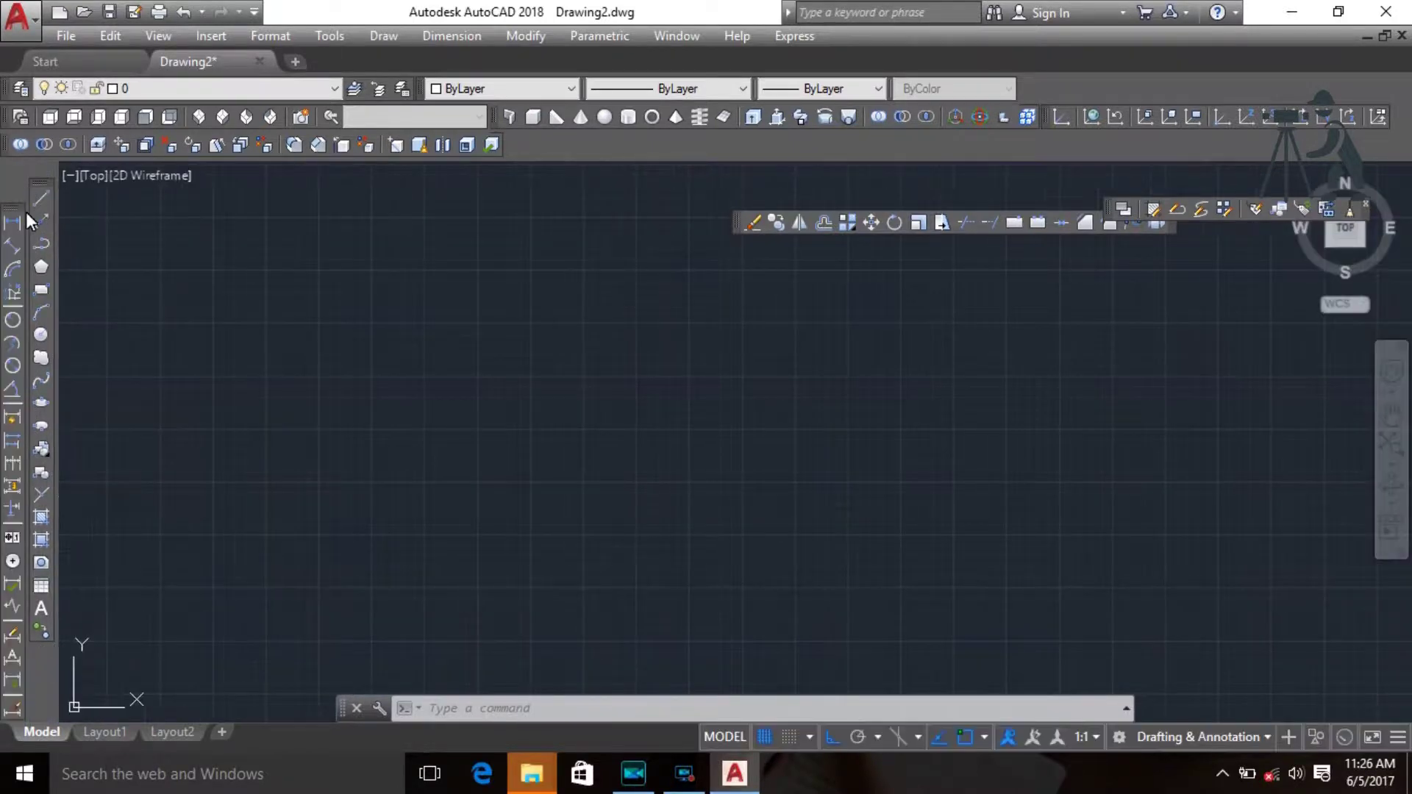
mouse_move(12, 213)
left_mouse_down()
mouse_move(56, 171)
mouse_move(4, 161)
mouse_move(2, 184)
mouse_move(55, 157)
left_mouse_up()
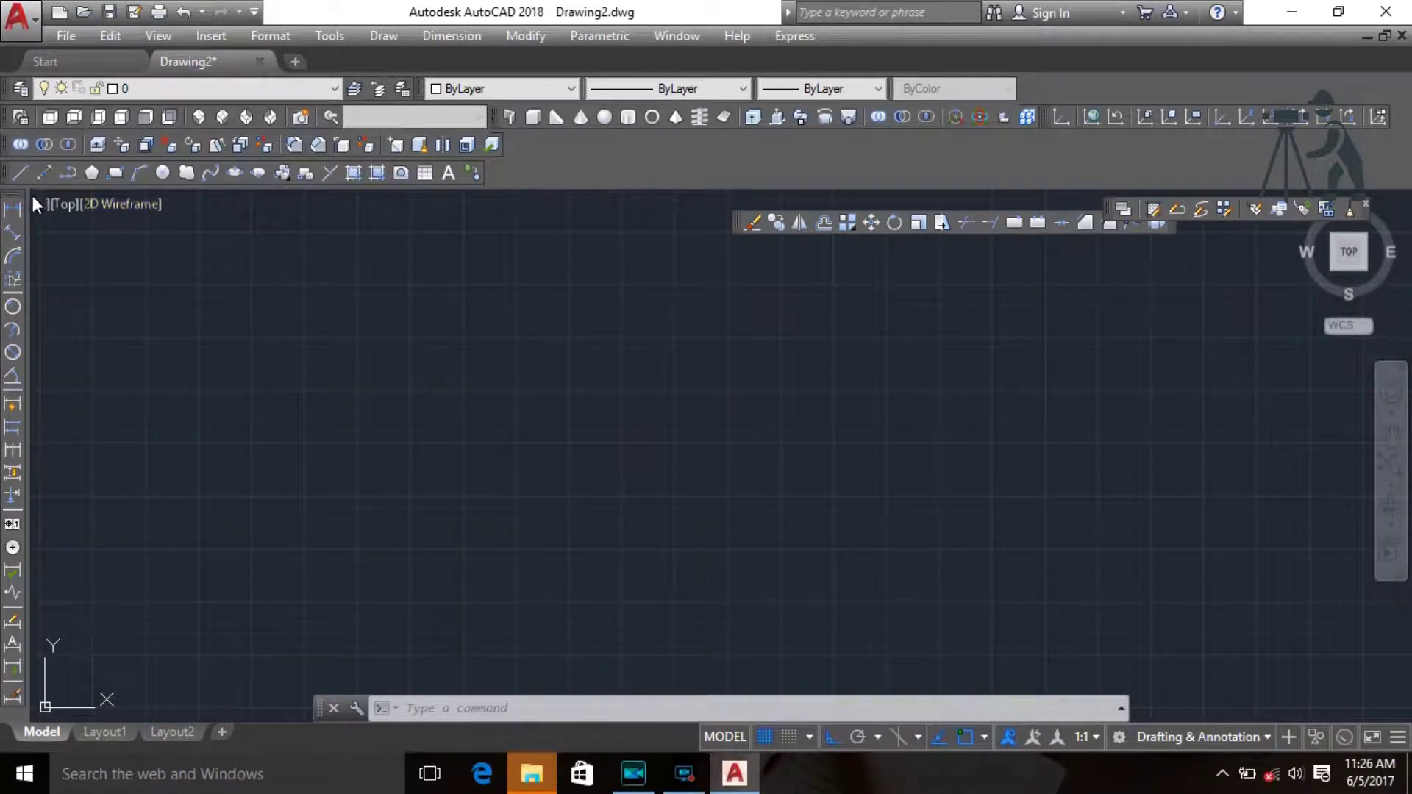
mouse_move(11, 173)
left_mouse_down()
mouse_move(76, 218)
mouse_move(38, 266)
left_mouse_up()
- Dock the Modify toolbar vertically on the side of the drawing area opposite the Draw toolbar and close the floating Modify II toolbar
left_click_drag(734, 227, 1215, 140)
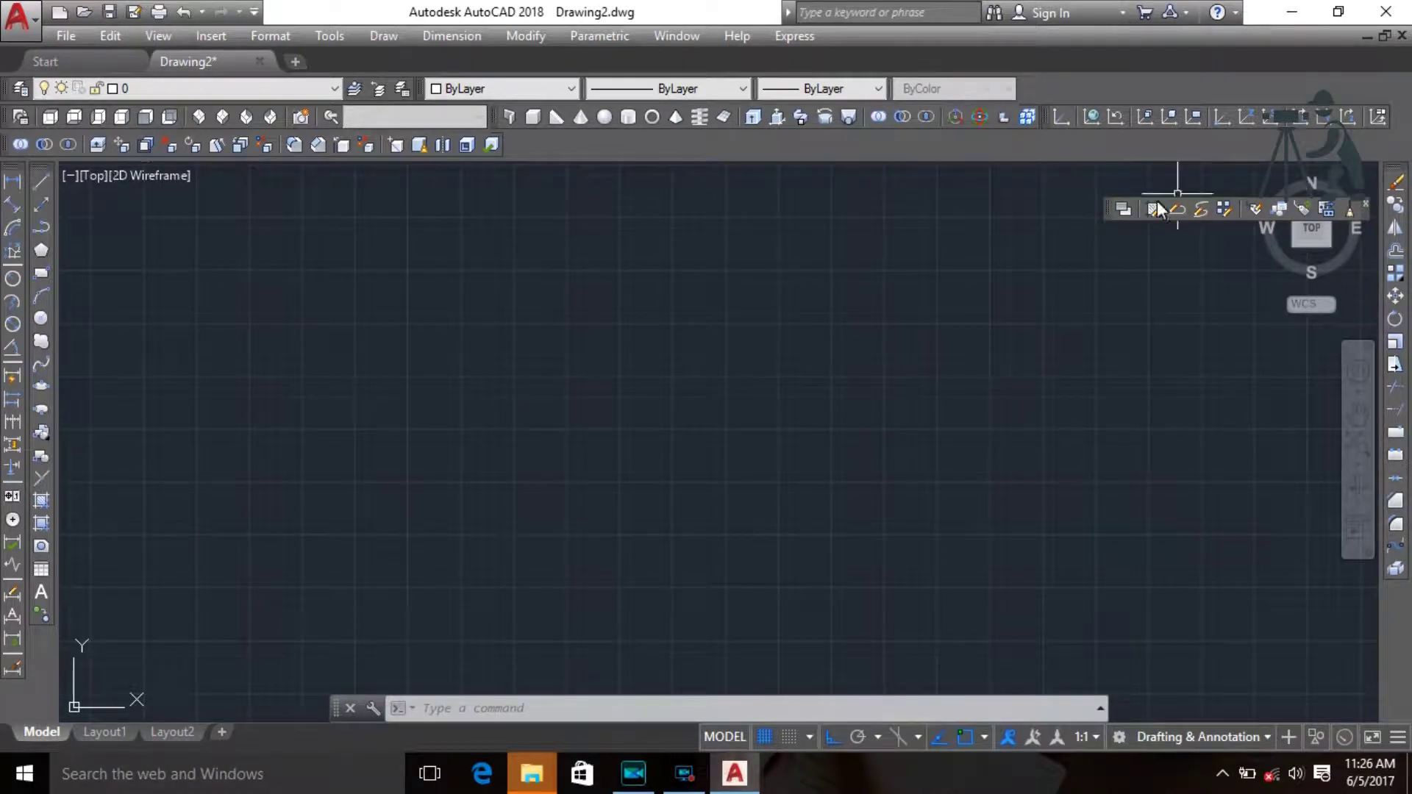
left_click(1365, 204)
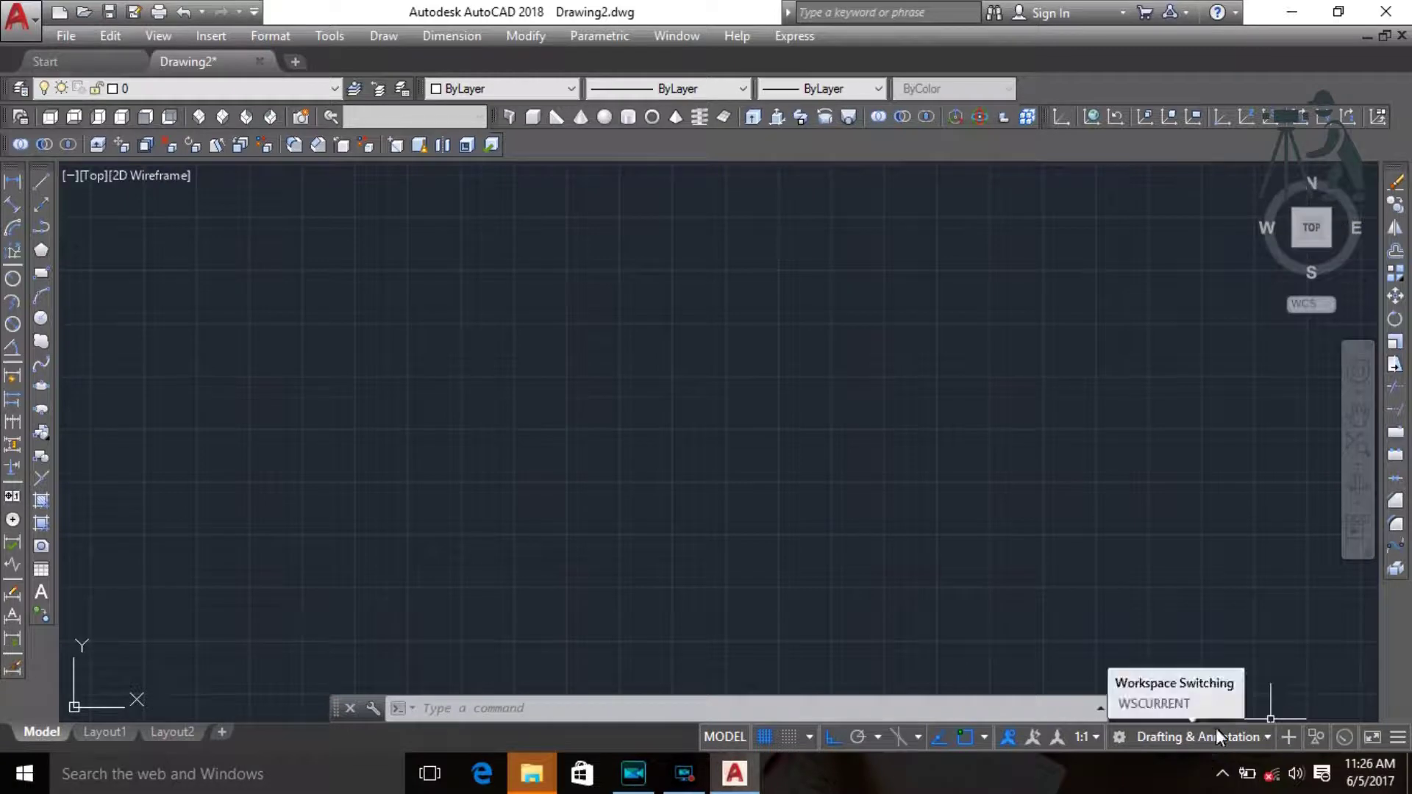
- Save the current toolbar layout as a workspace named "classic workspace"
left_click(1261, 735)
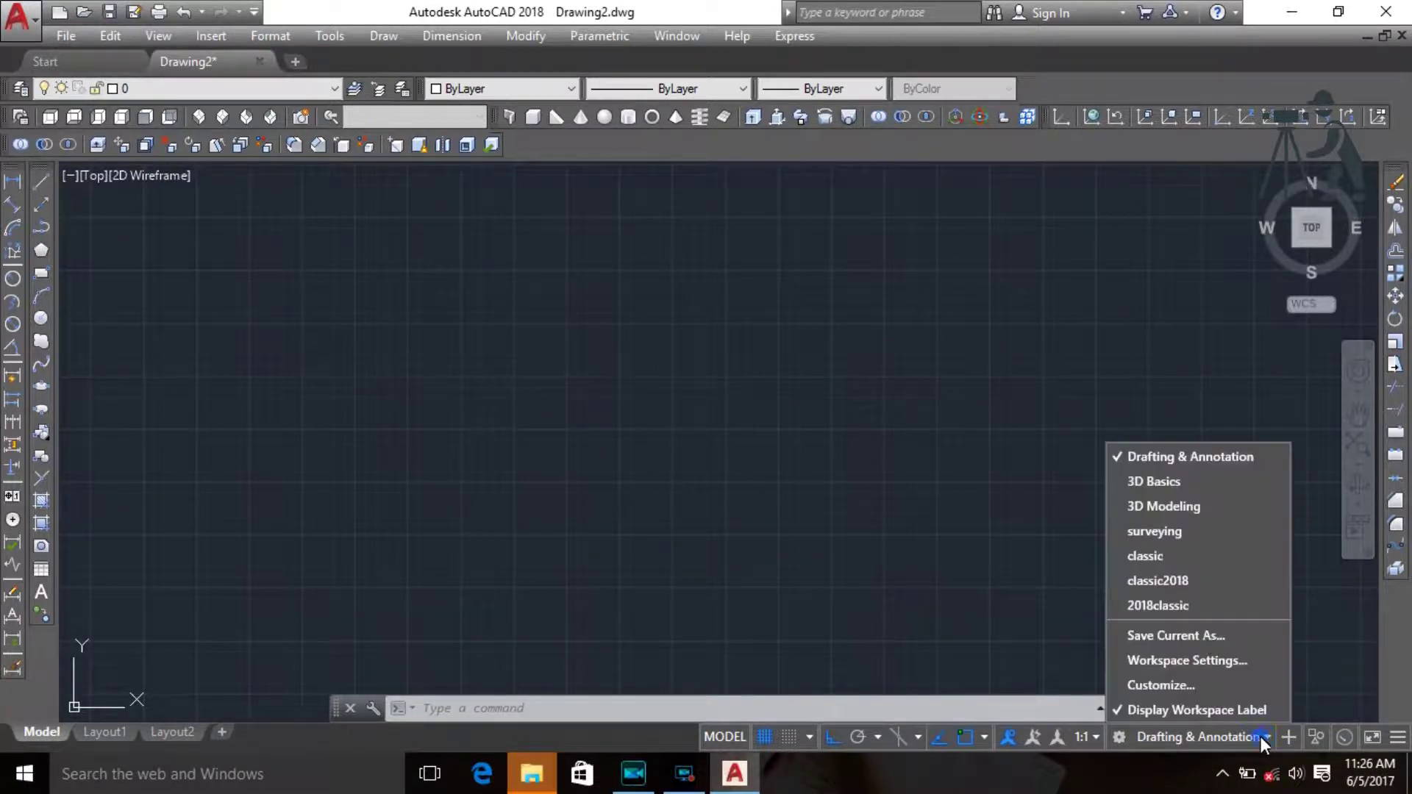
left_click(1178, 634)
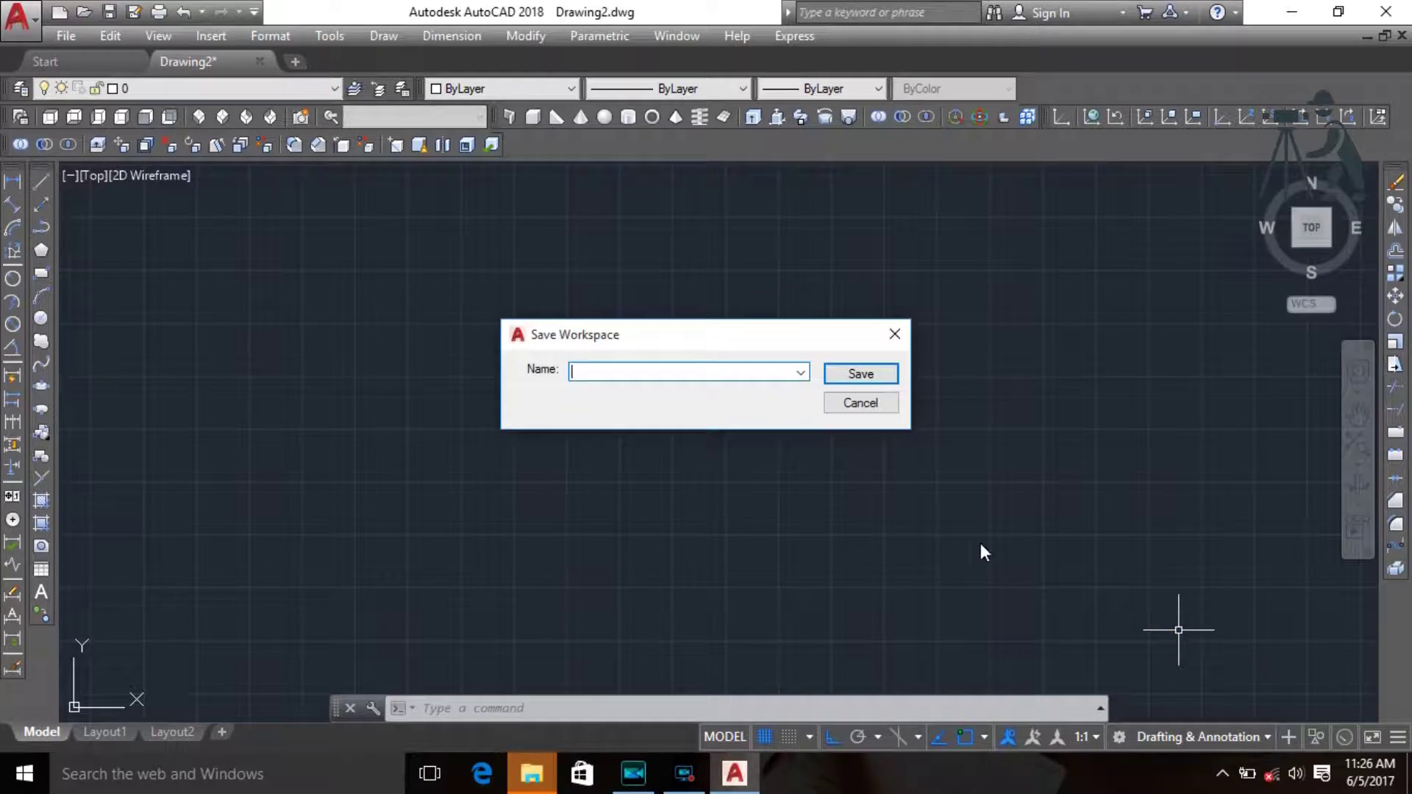
type("classic workspace")
left_click(873, 375)
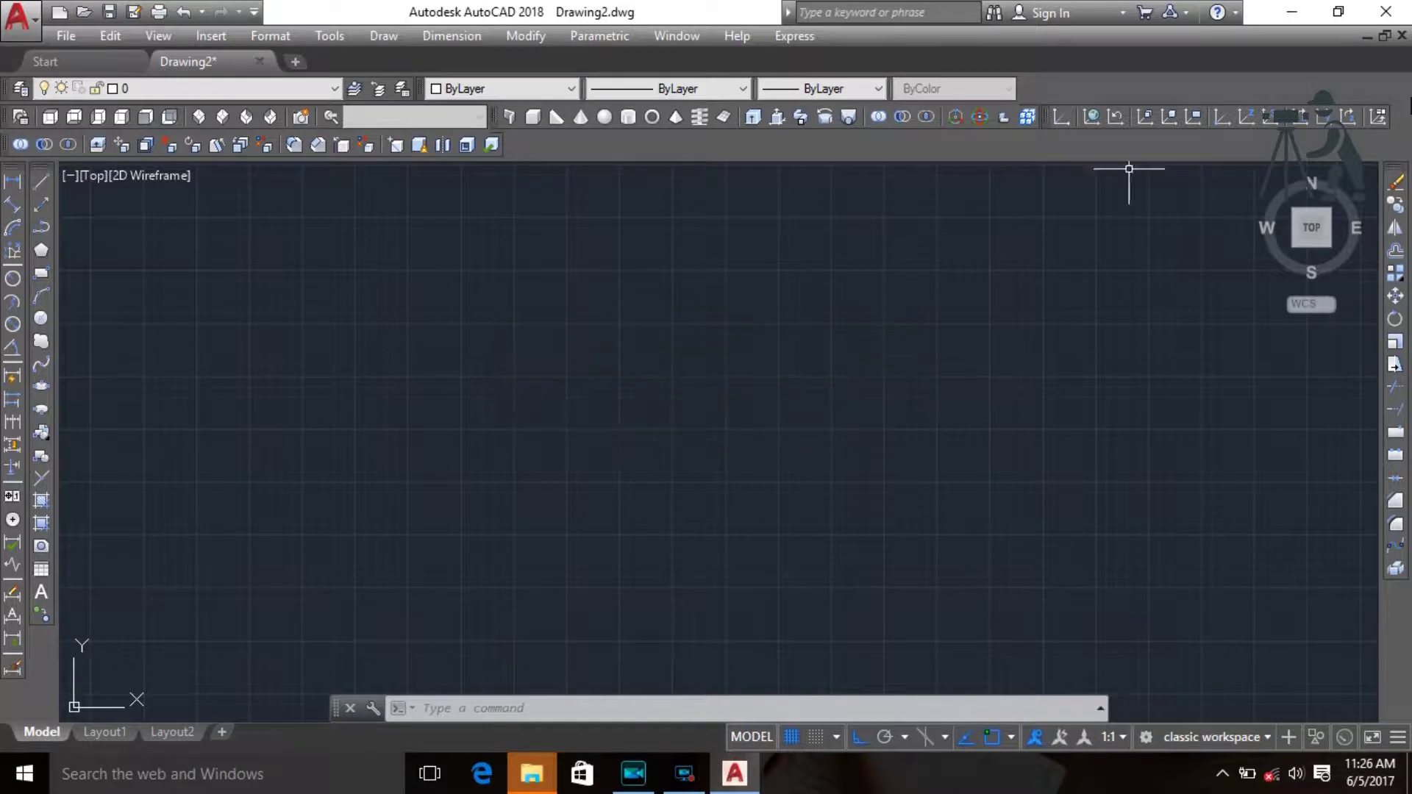
- Quit AutoCAD without saving the changes to Drawing2.dwg and clear the Documents folder window off the desktop
left_click(1385, 12)
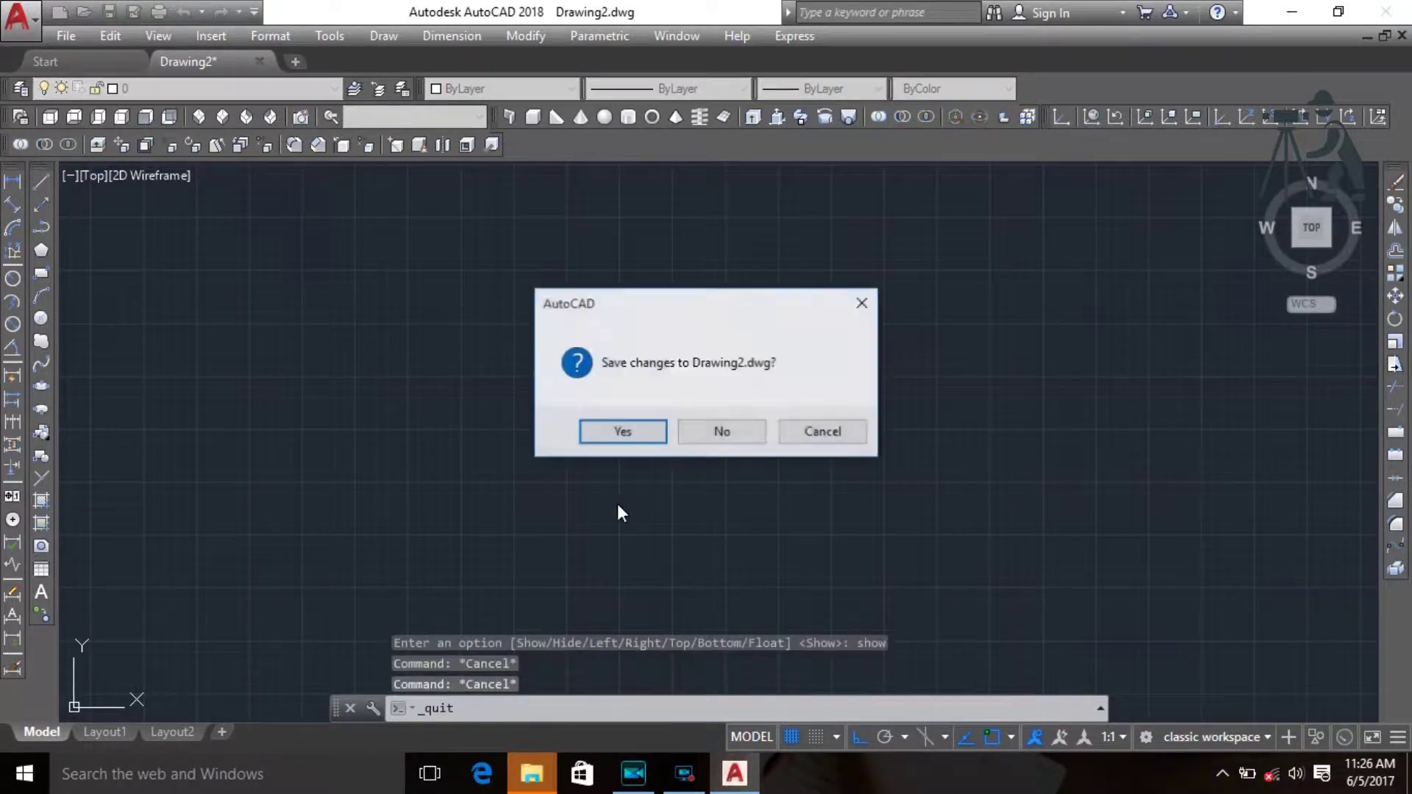
left_click(722, 438)
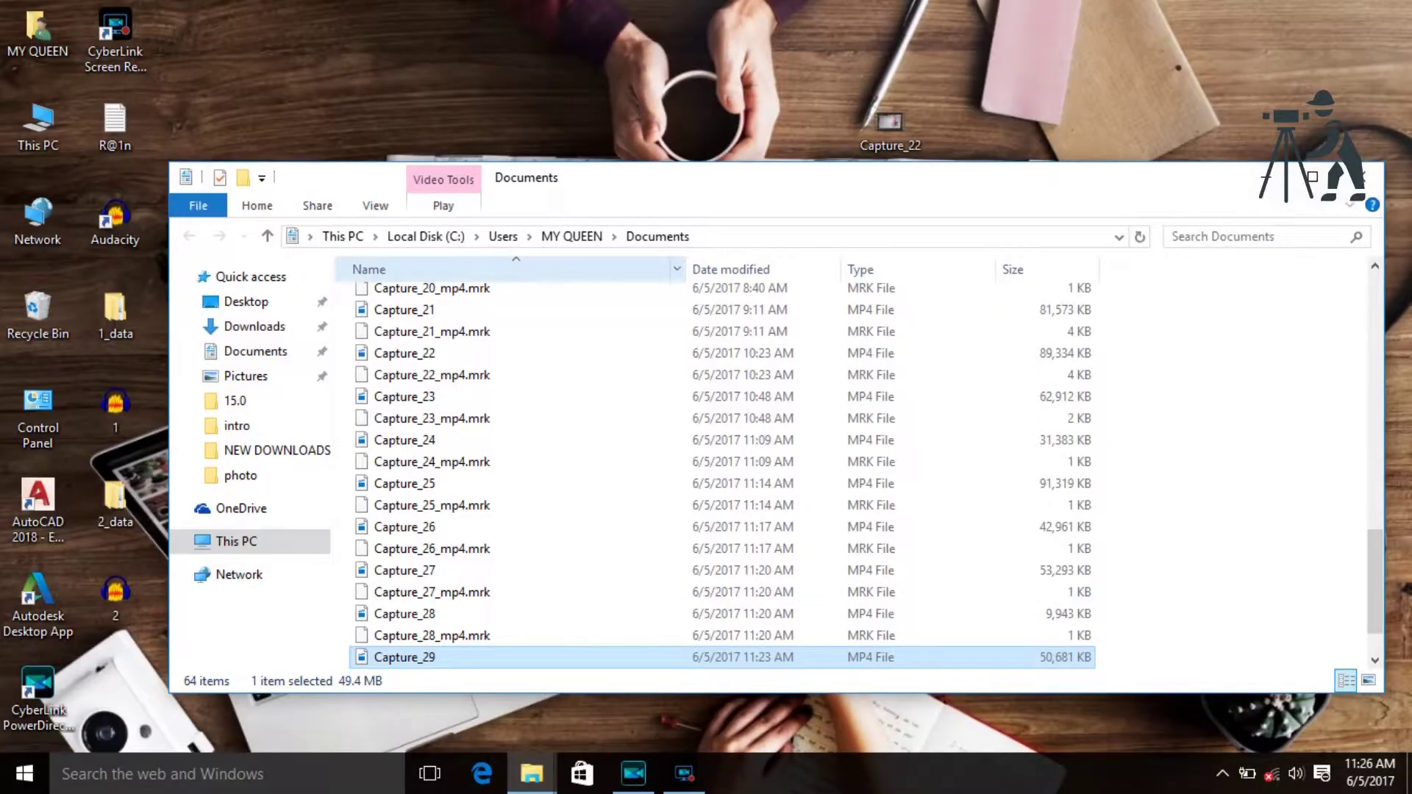
left_click(1362, 190)
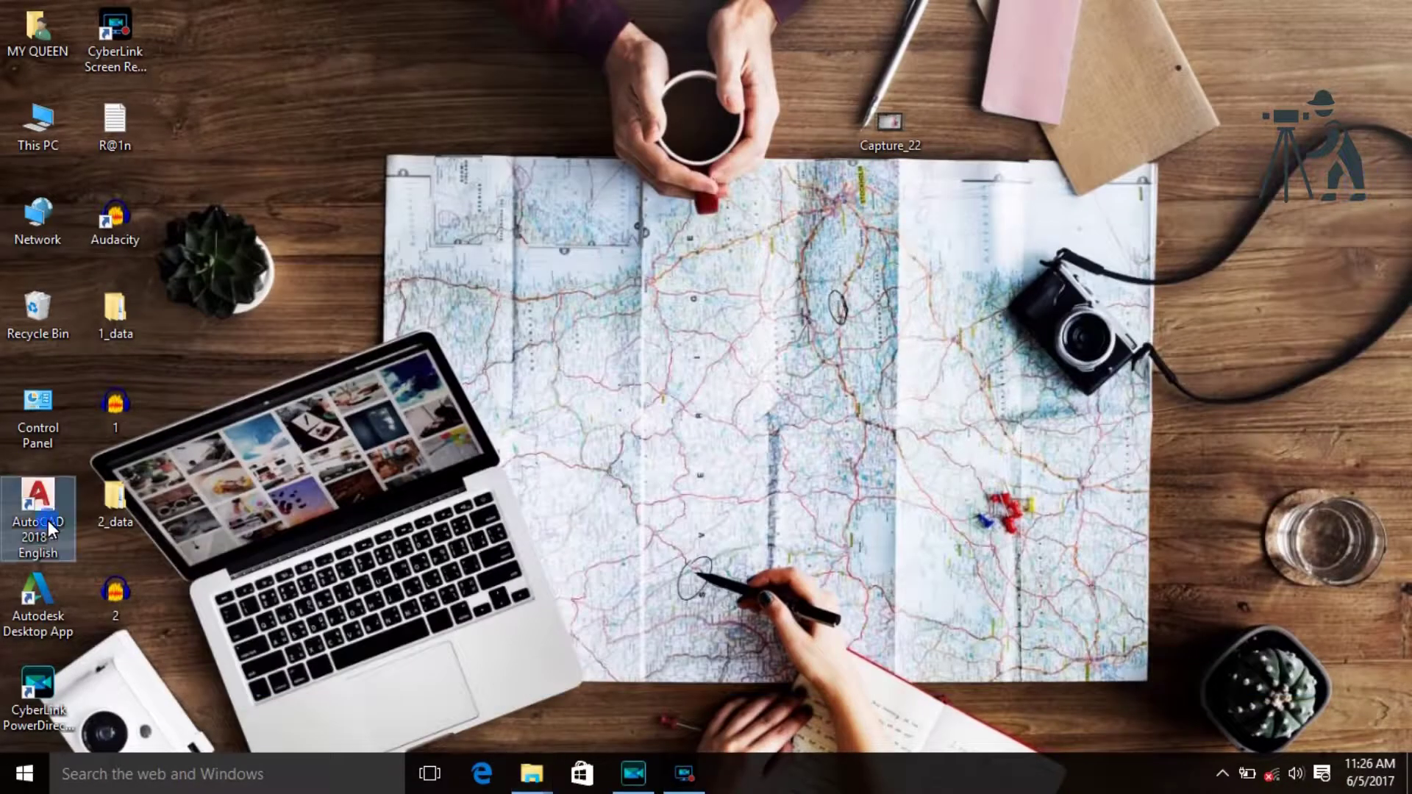
- Launch AutoCAD 2018 again and create a new drawing from the acadiso template
double_click(47, 519)
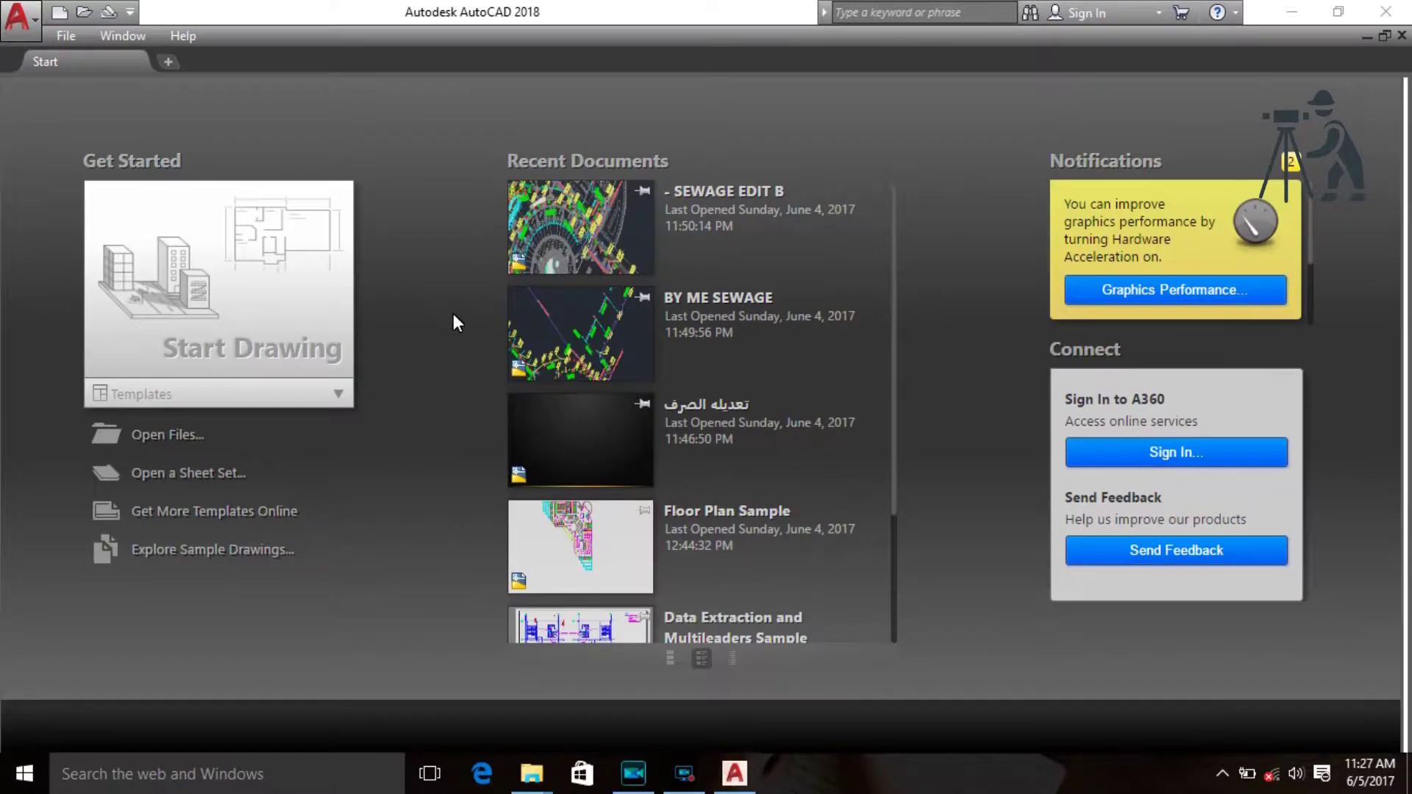
key("ctrl+n")
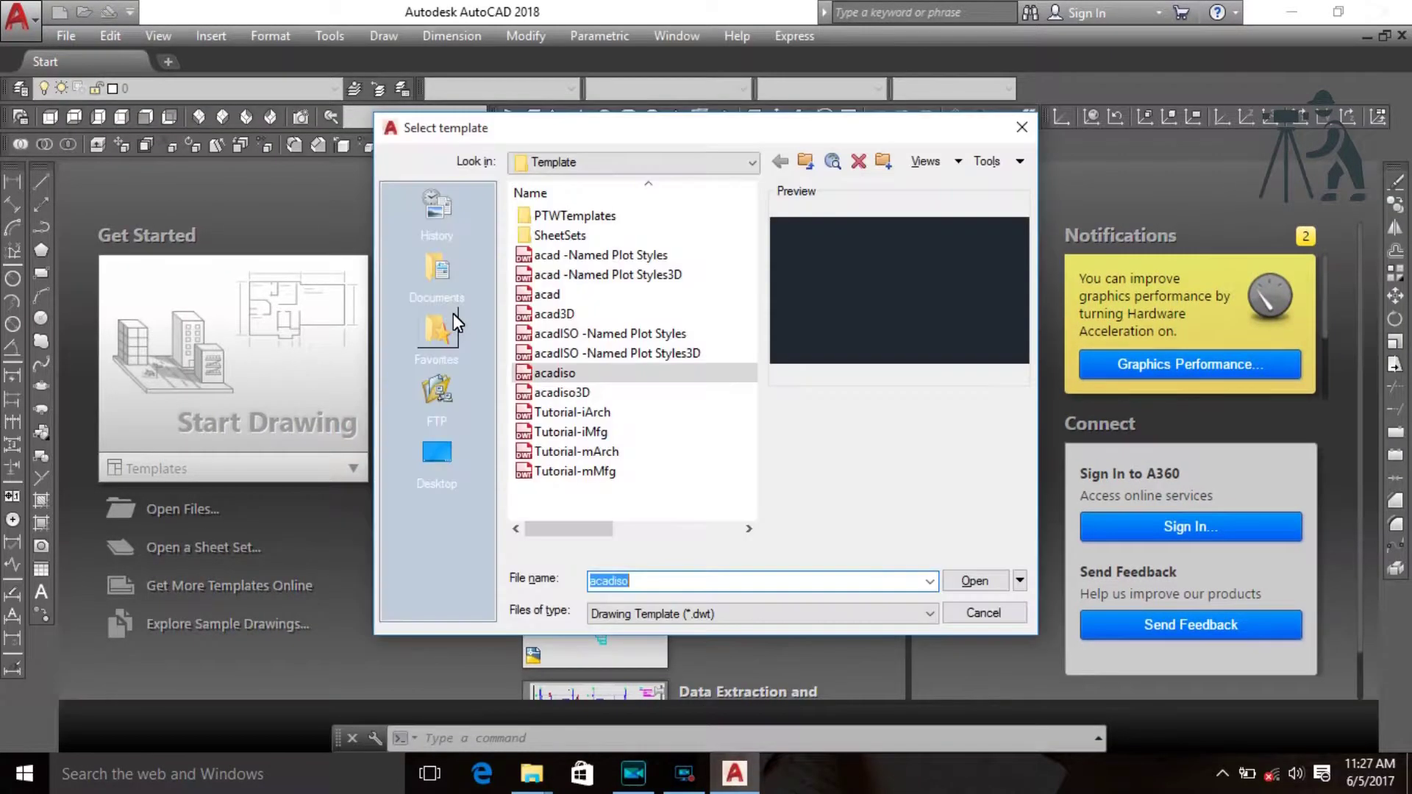
key("Return")
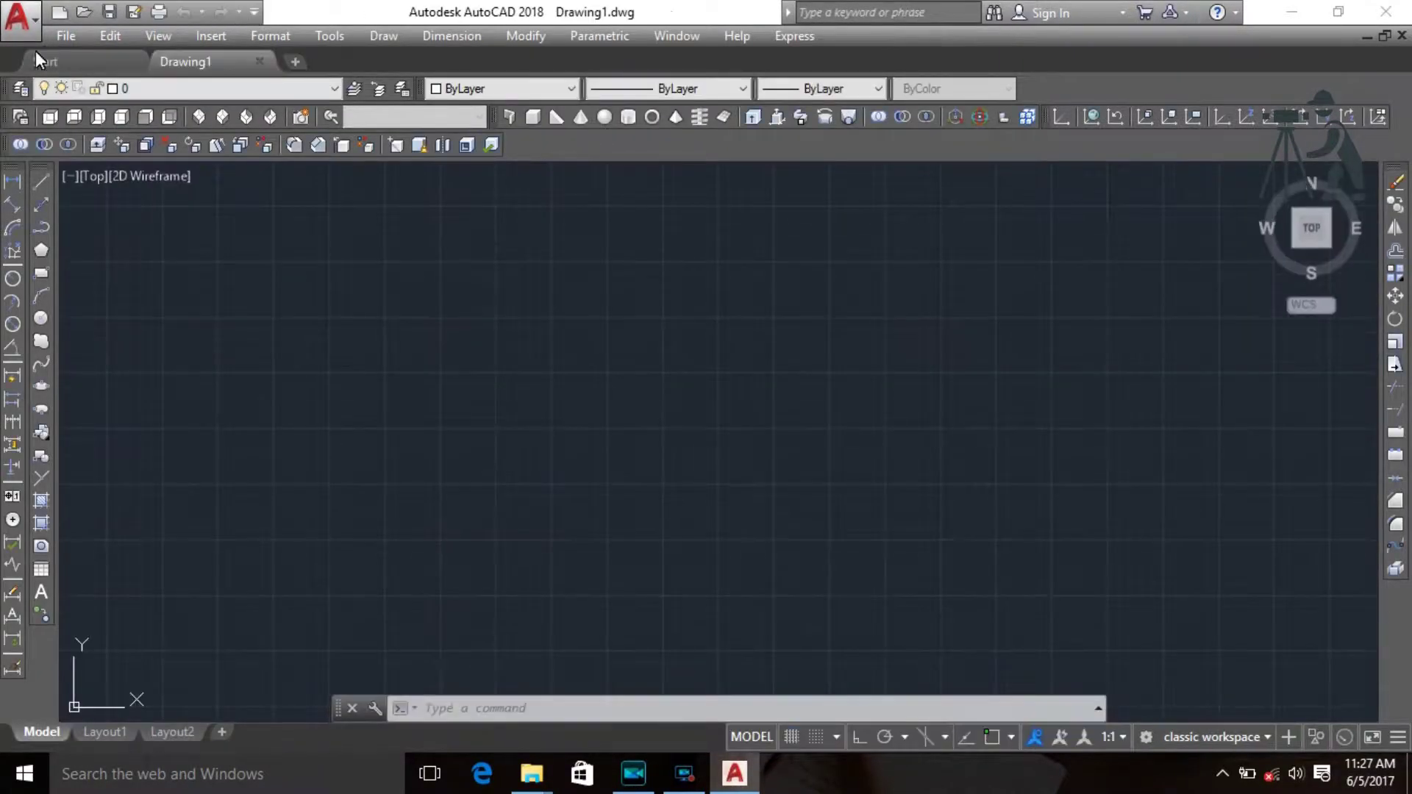
- Switch the workspace to Drafting & Annotation and back to the saved "classic workspace"
left_click(1241, 738)
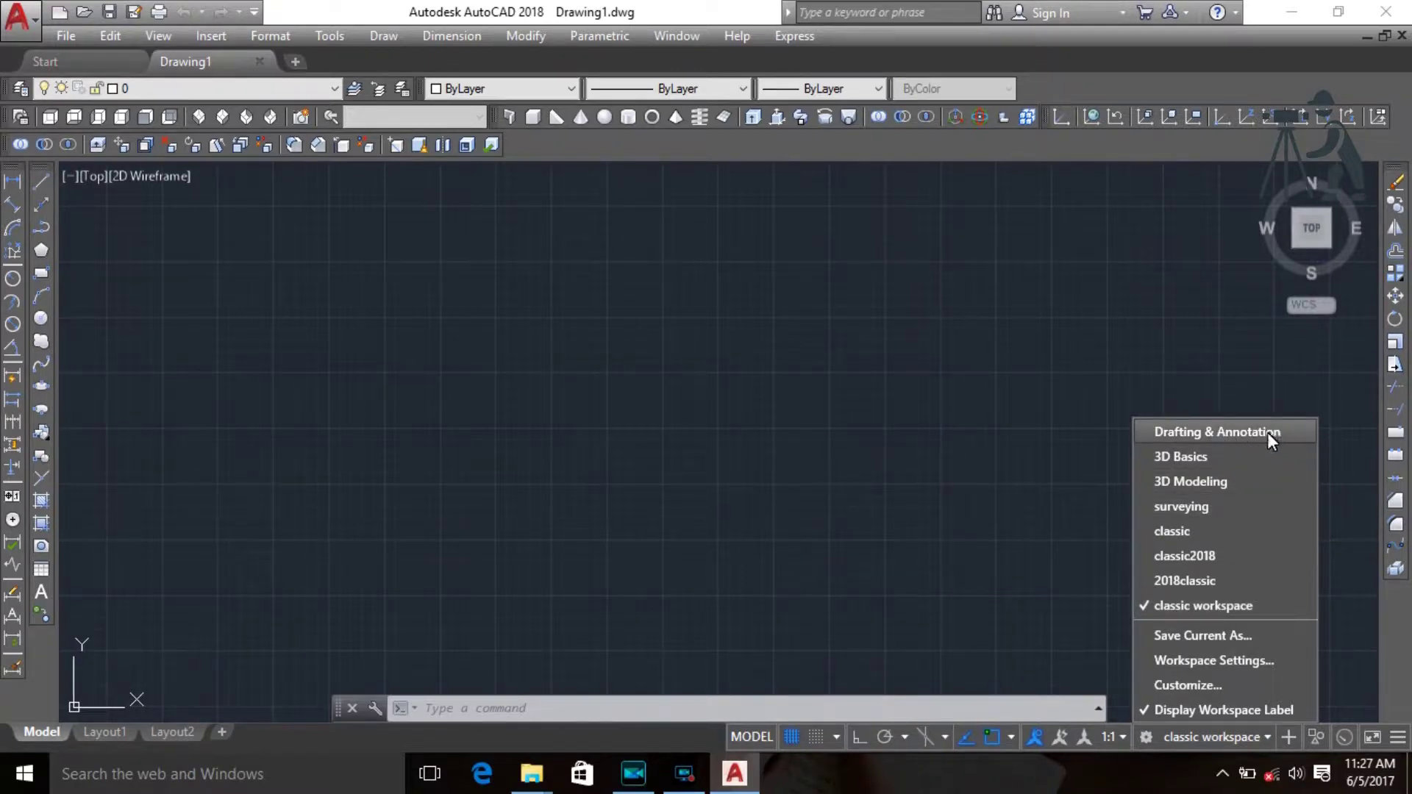
left_click(1218, 433)
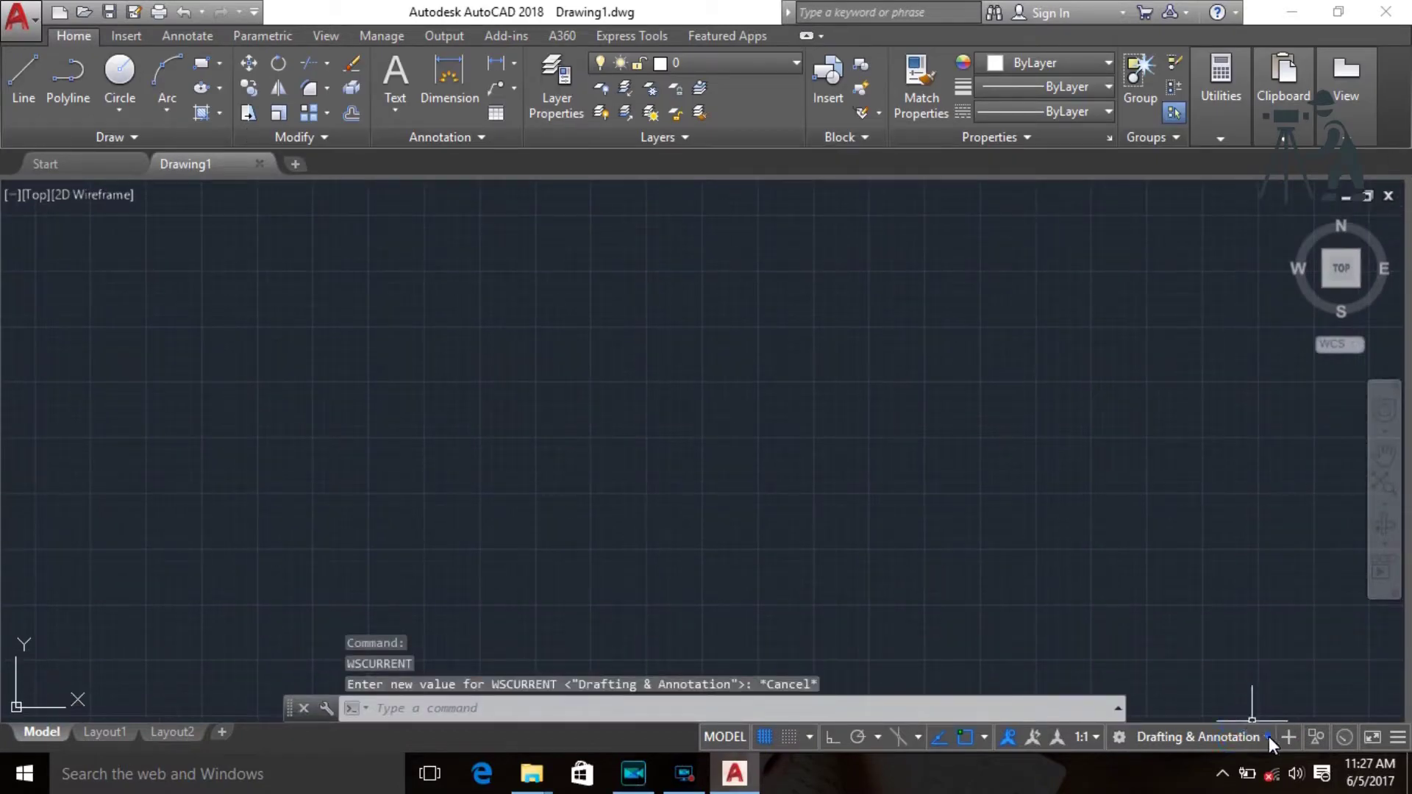
left_click(1267, 736)
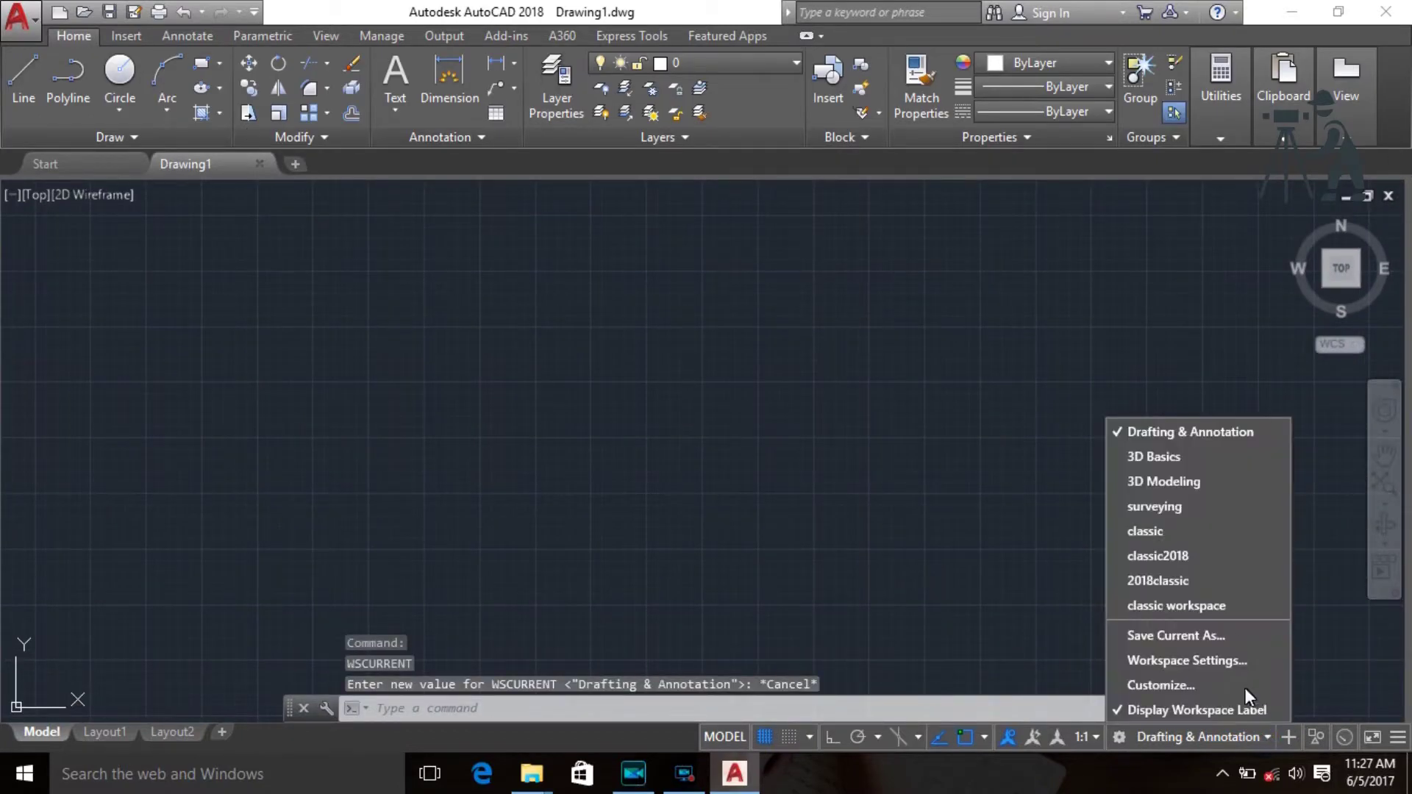
left_click(1162, 606)
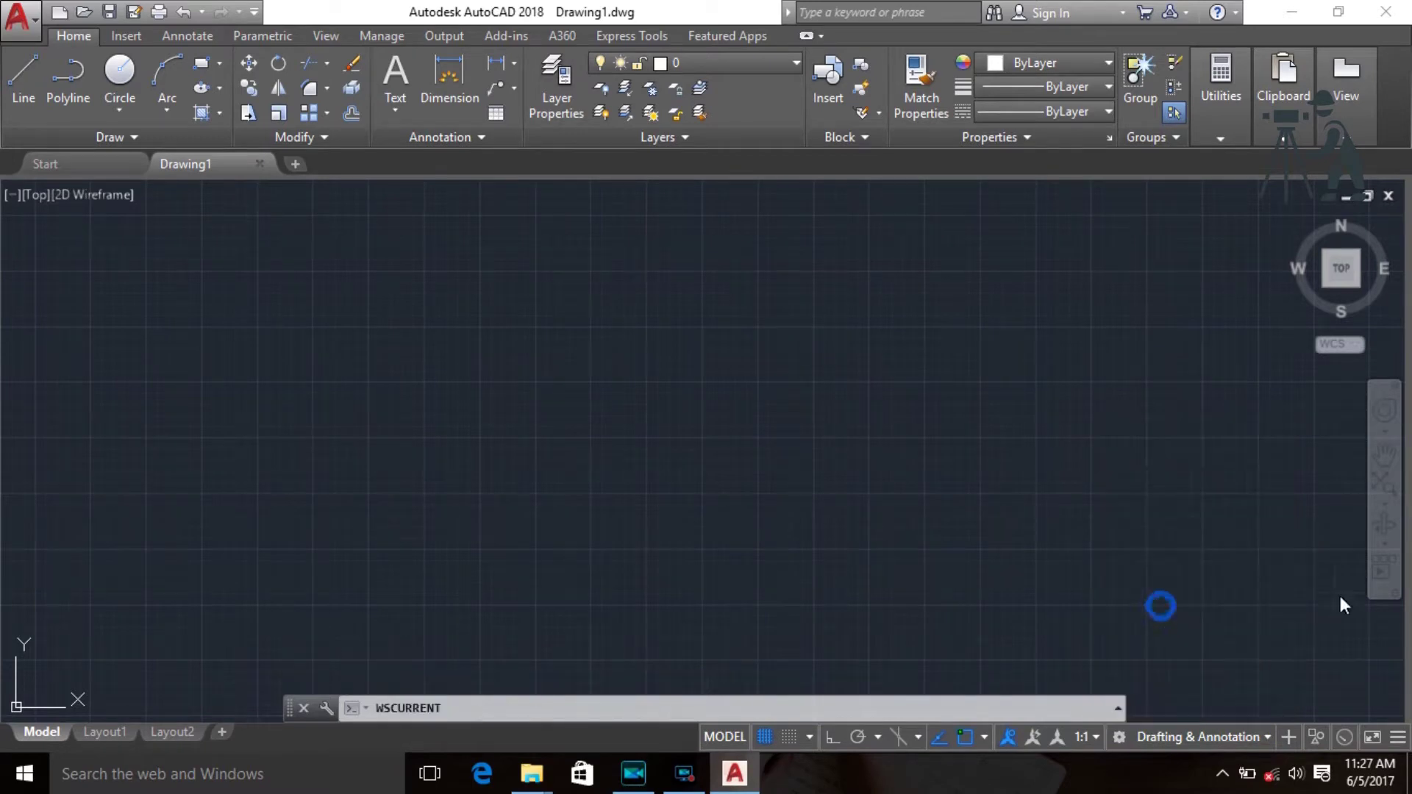